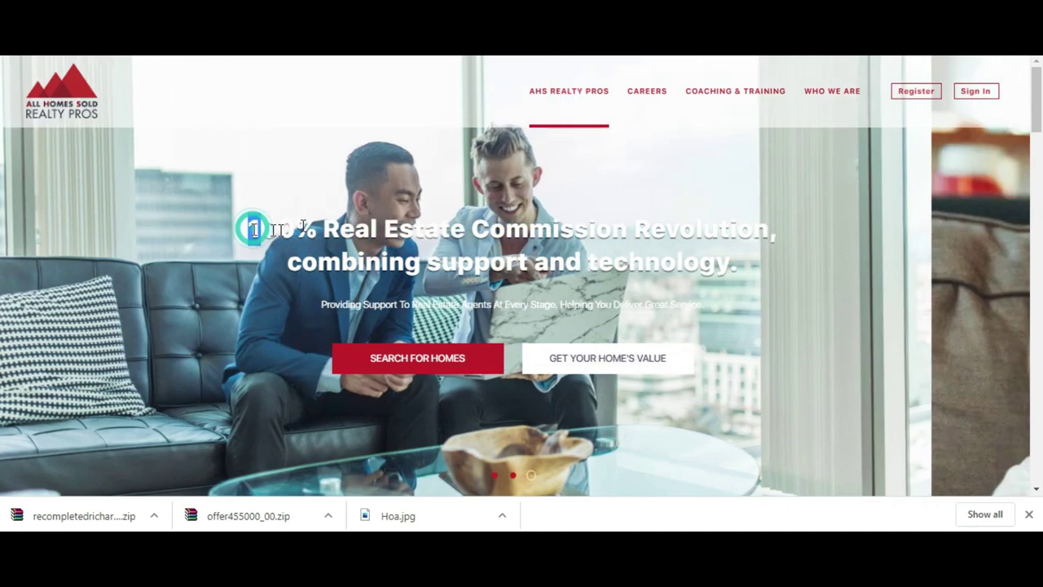
pyautogui.moveTo(253, 229); pyautogui.dragTo(741, 264)
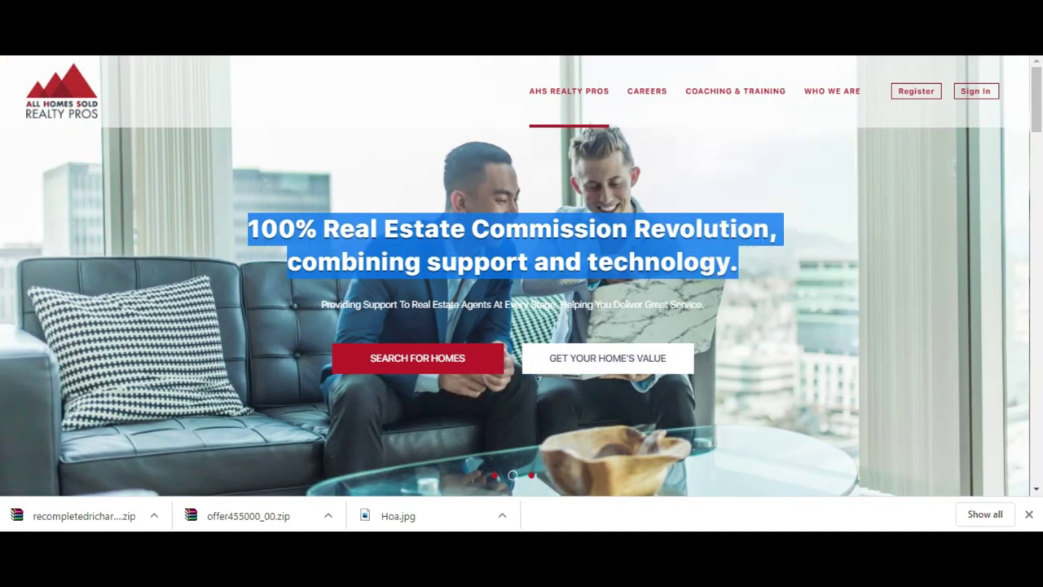
pyautogui.hotkey('ctrl', 'Tab')
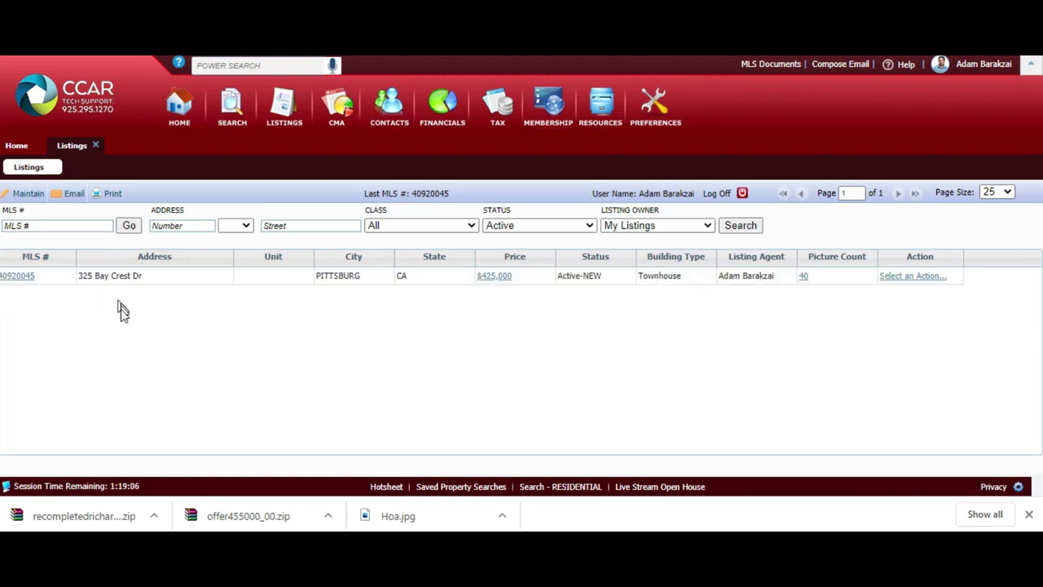
pyautogui.click(31, 277)
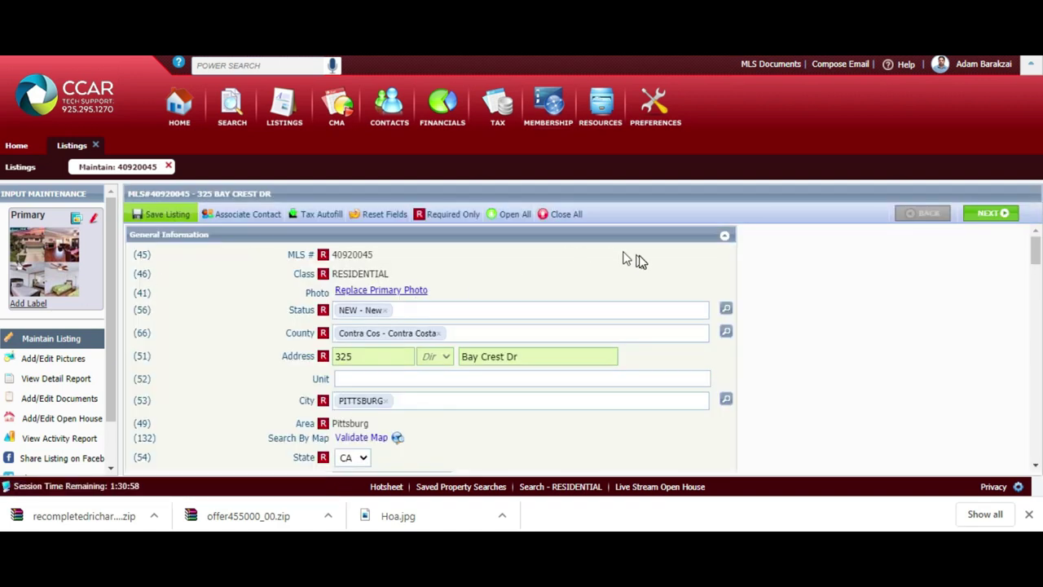
pyautogui.scroll(-6, 640, 262)
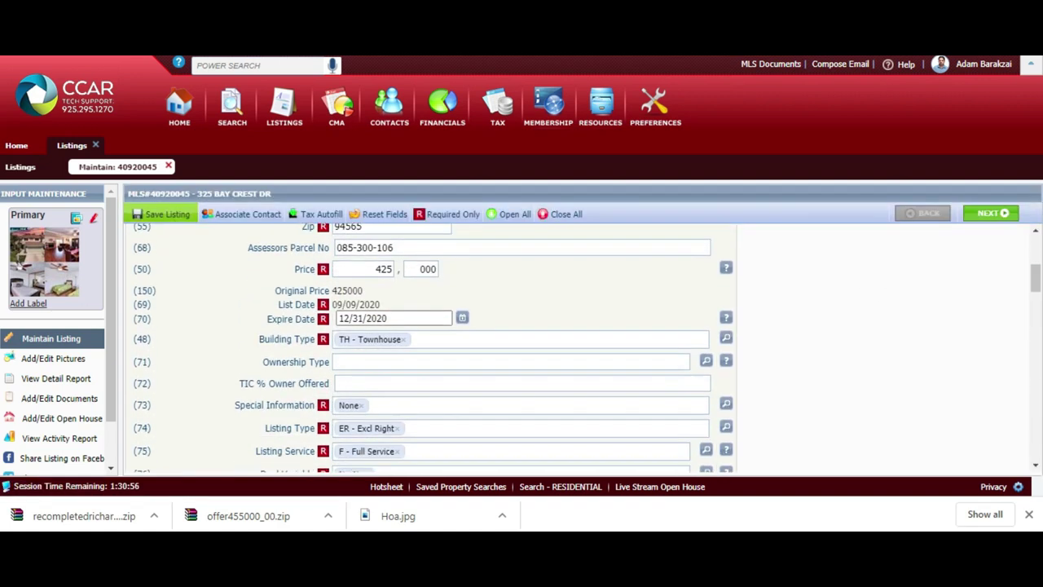
pyautogui.scroll(-5, 587, 347)
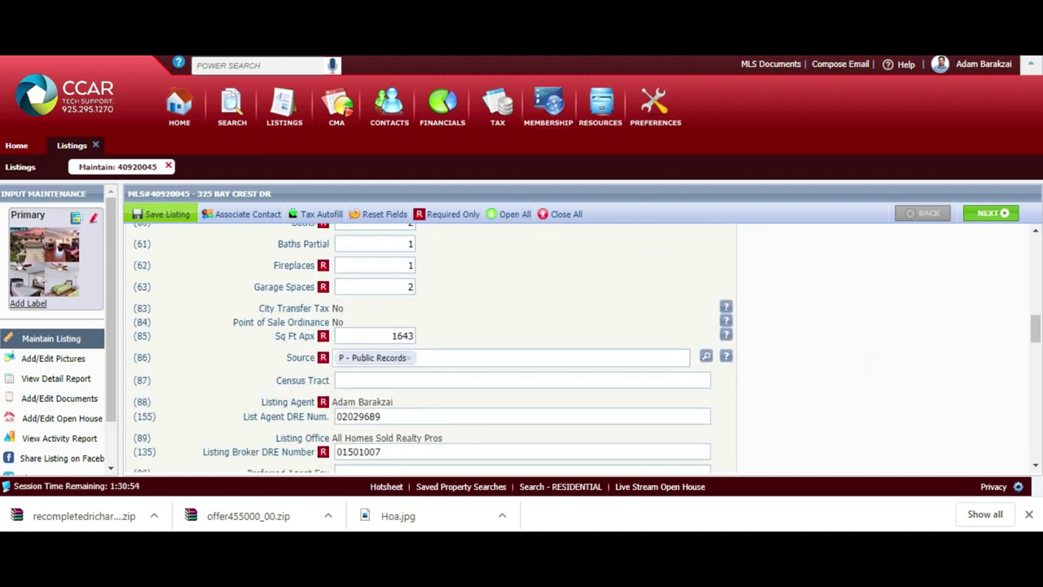
pyautogui.scroll(-10, 432, 346)
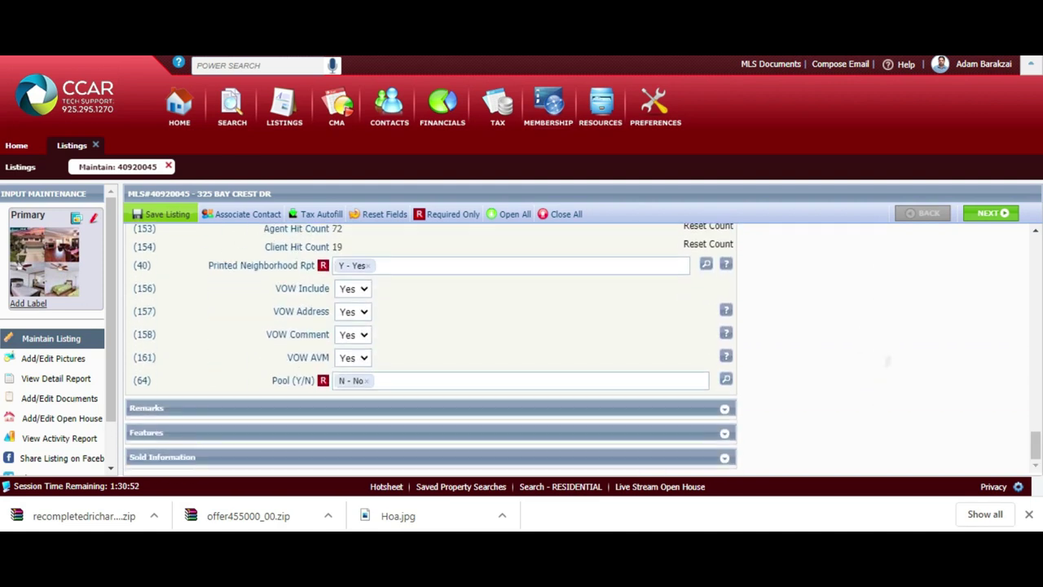
# - Expand Remarks, copy the bit.ly scheduling link from Confidential Remarks, and go to it
pyautogui.click(622, 410)
pyautogui.scroll(-3, 571, 409)
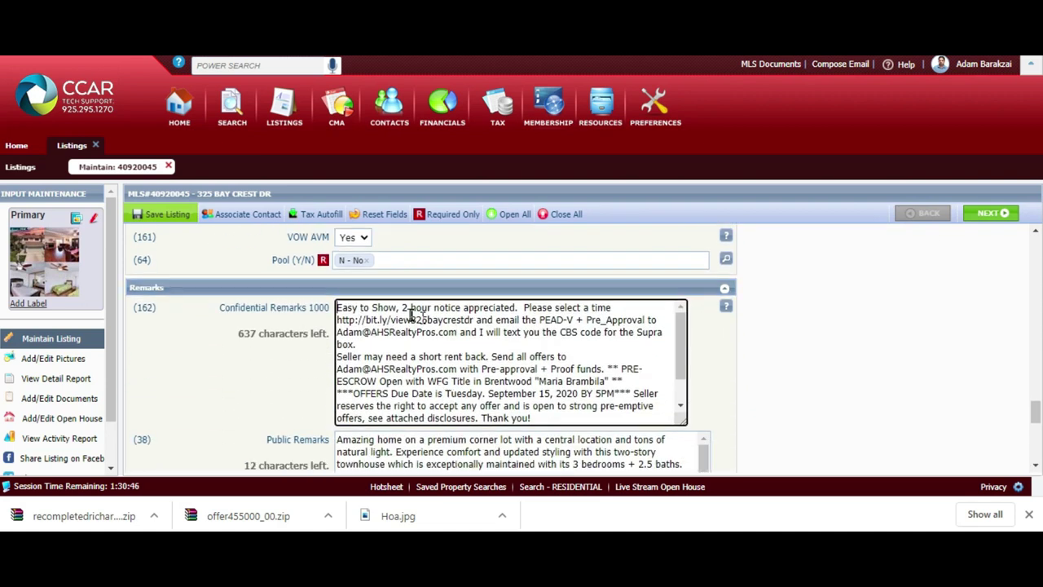
pyautogui.click(519, 309)
pyautogui.moveTo(337, 319); pyautogui.dragTo(475, 324)
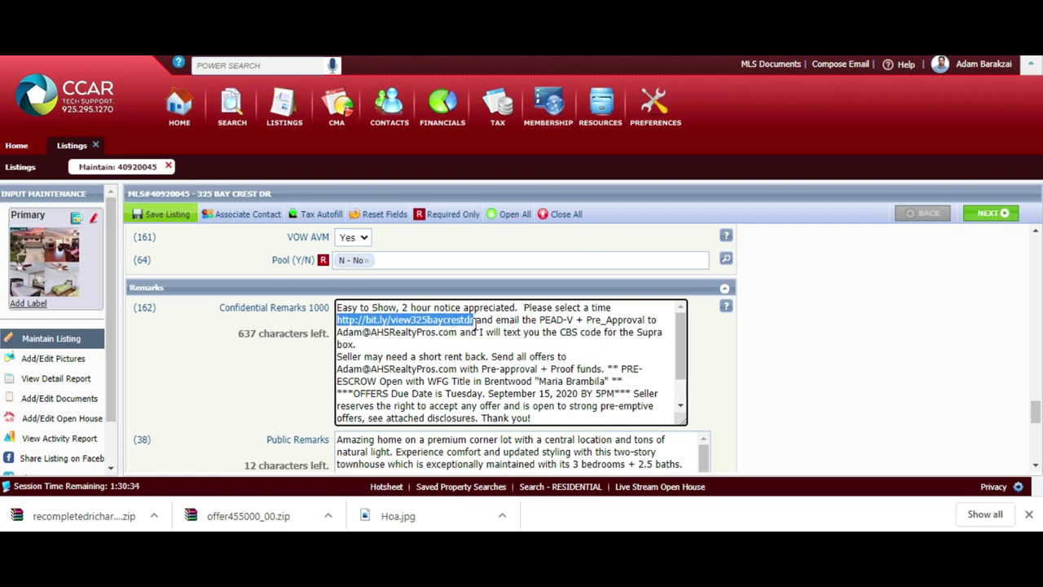
pyautogui.rightClick(471, 323)
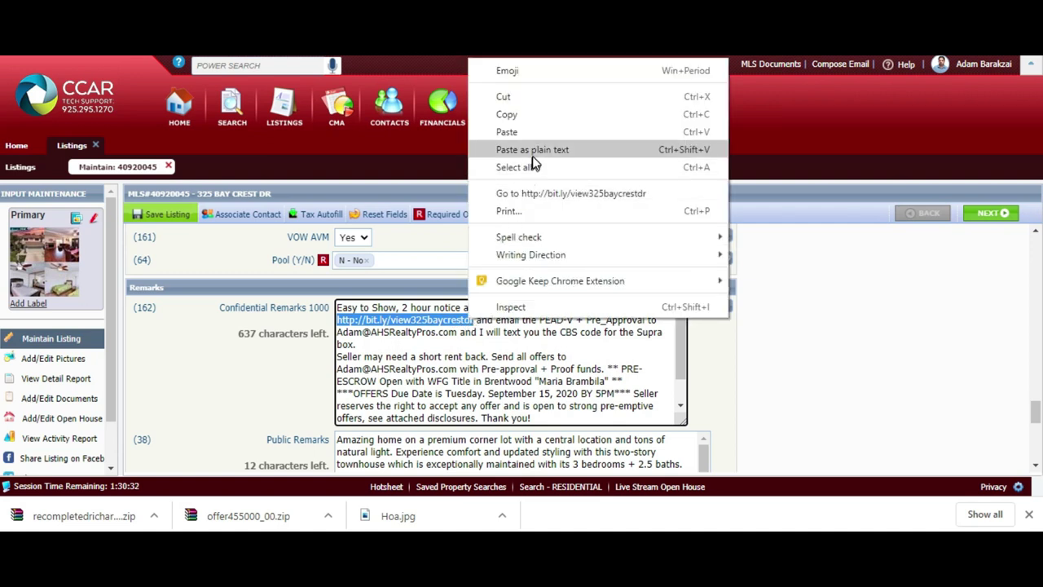
pyautogui.click(559, 122)
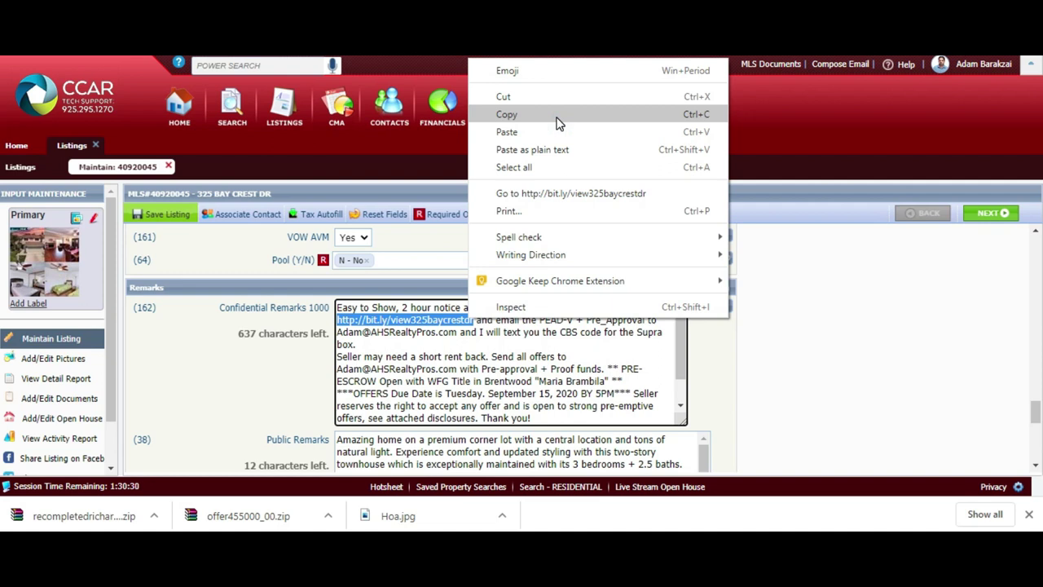
pyautogui.click(555, 196)
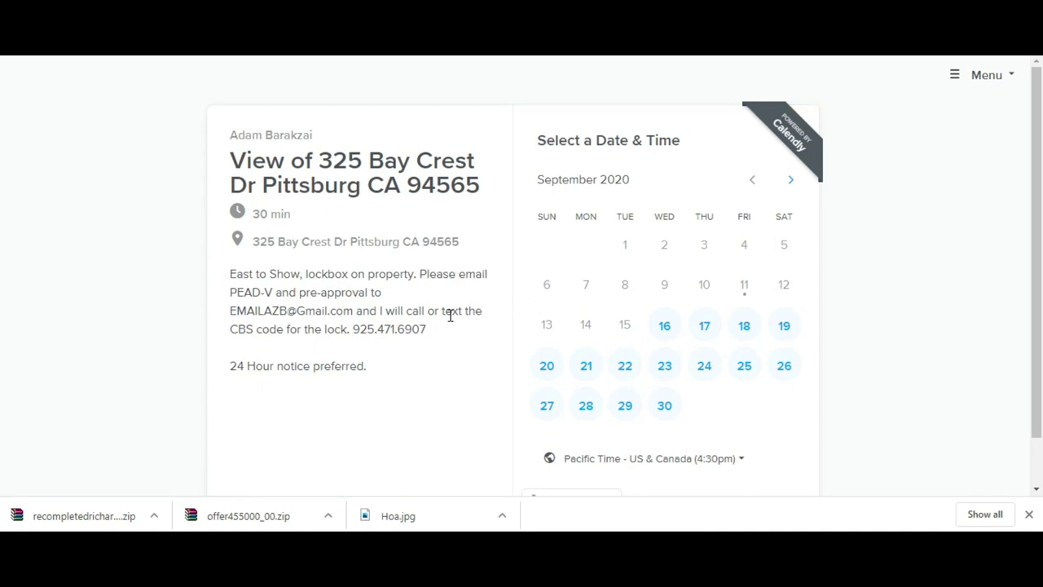
# - Check Calendly's available viewing times for Wednesday, September 16, then return to the MLS listing
pyautogui.click(666, 328)
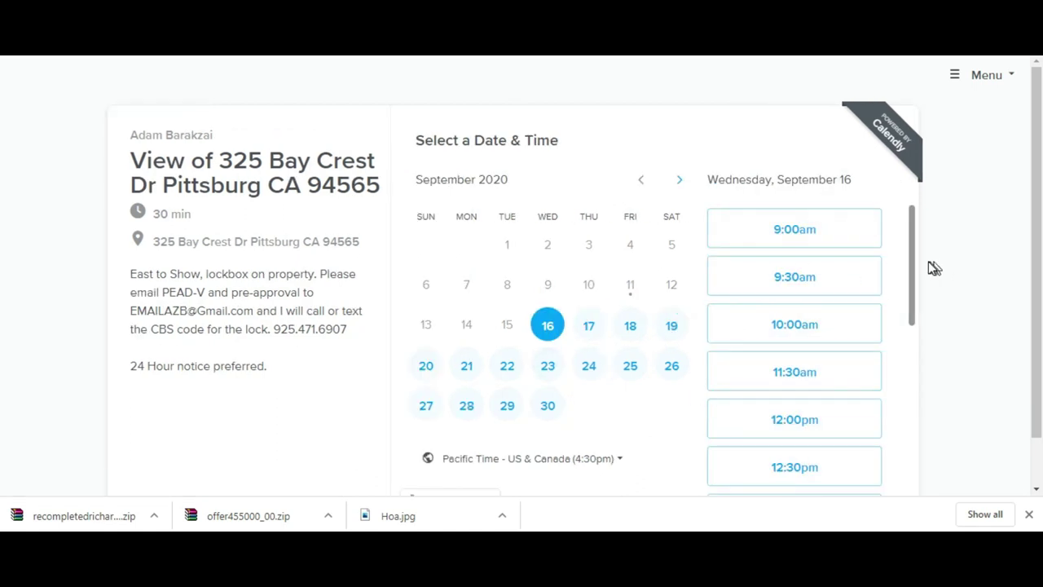
pyautogui.moveTo(914, 265); pyautogui.dragTo(914, 466)
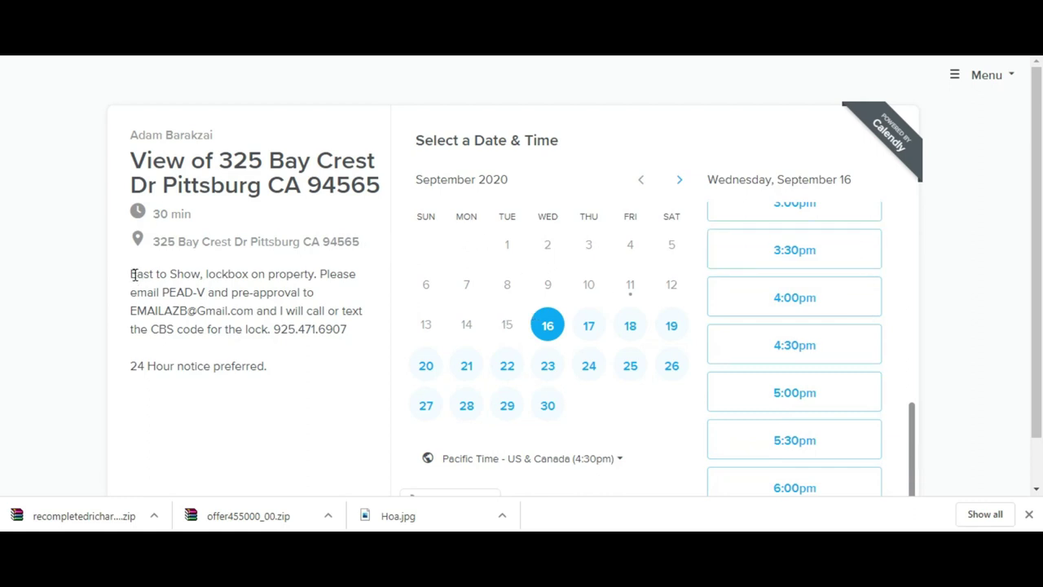
pyautogui.moveTo(130, 279); pyautogui.dragTo(355, 340)
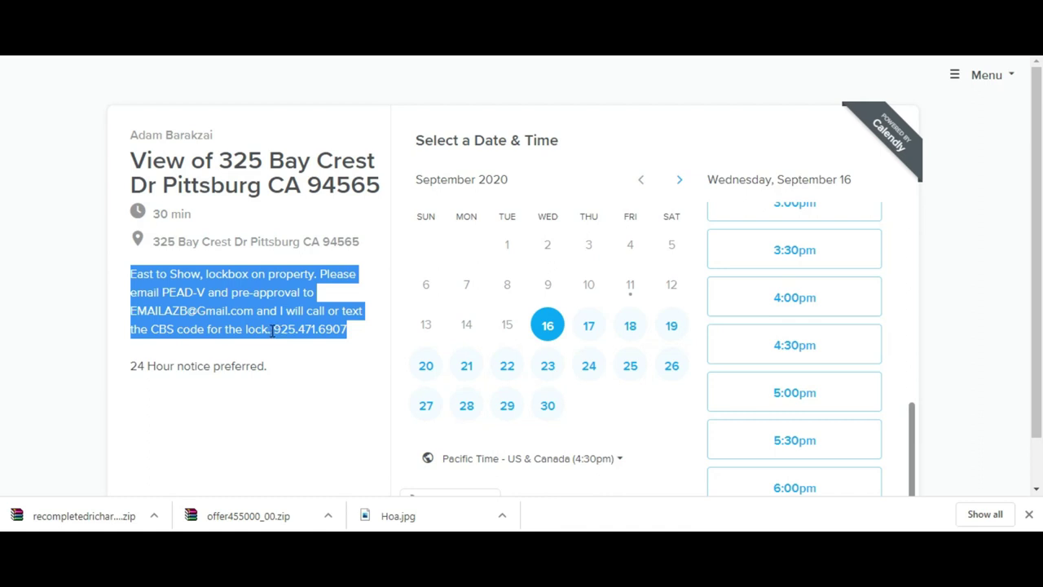
pyautogui.click(272, 329)
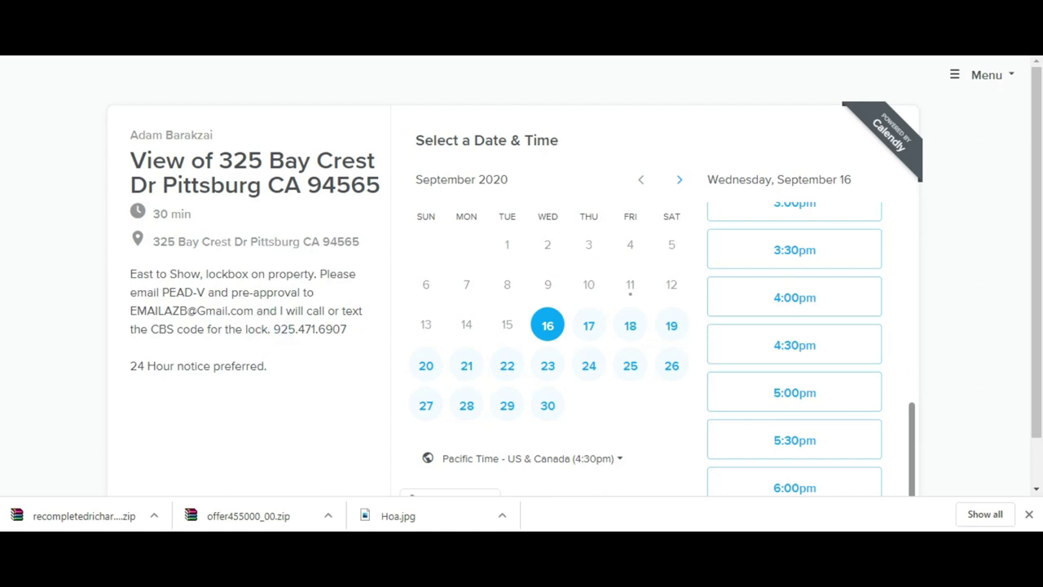
pyautogui.hotkey('ctrl', 'Tab')
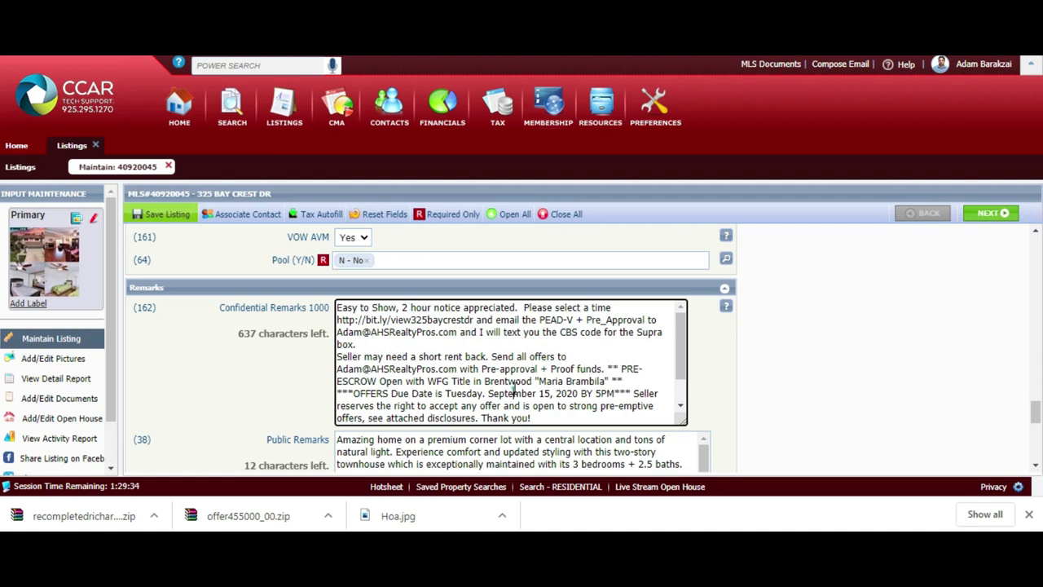
# - Append the 360 virtual tour and Video Tour bit.ly links to Confidential Remarks, then select the 360 link
pyautogui.hotkey('ctrl', 'v')
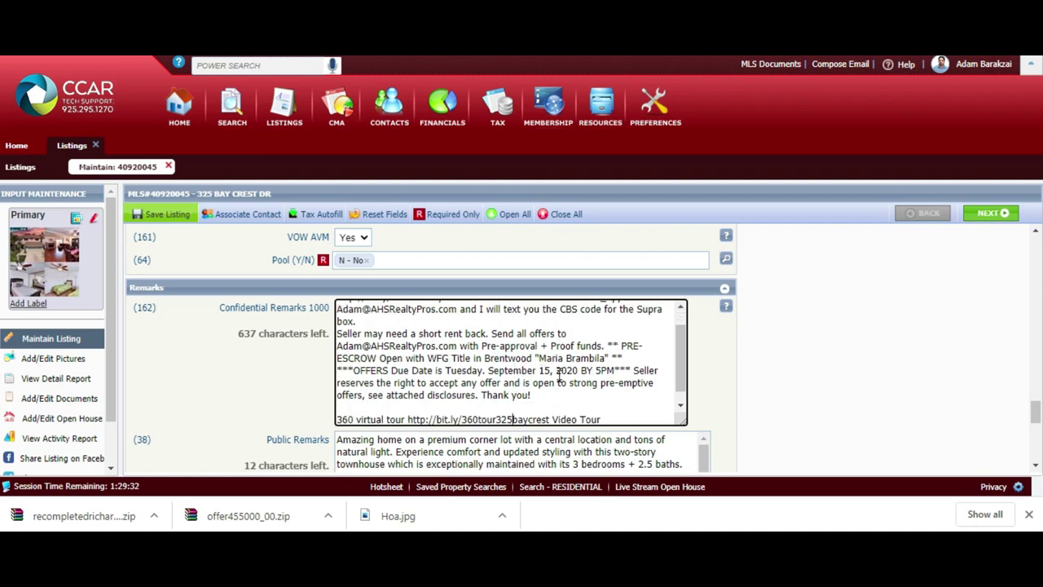
pyautogui.press('Return')
pyautogui.hotkey('ctrl', 'v')
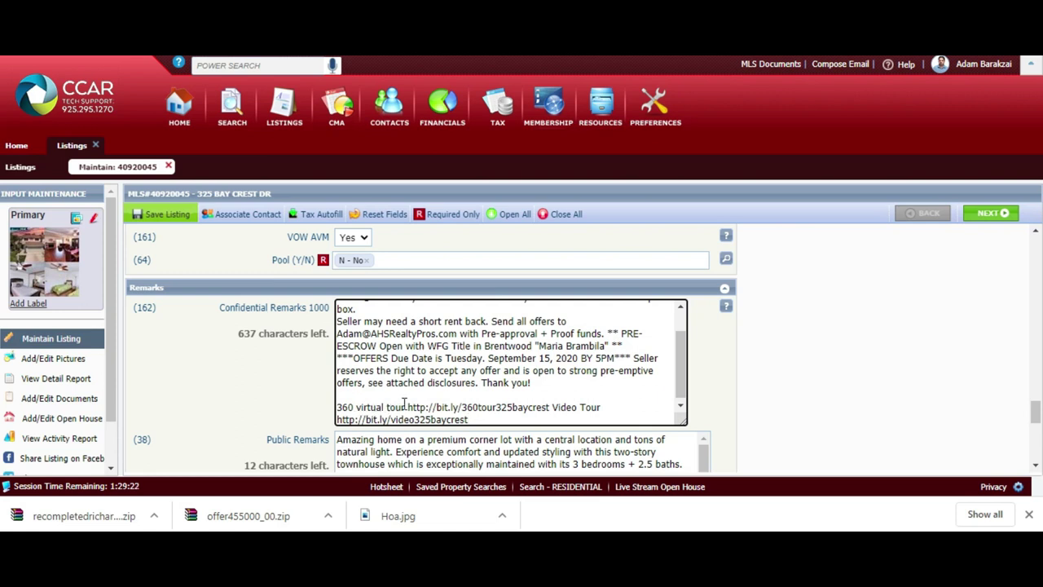
pyautogui.click(541, 407)
pyautogui.moveTo(544, 407); pyautogui.dragTo(457, 397)
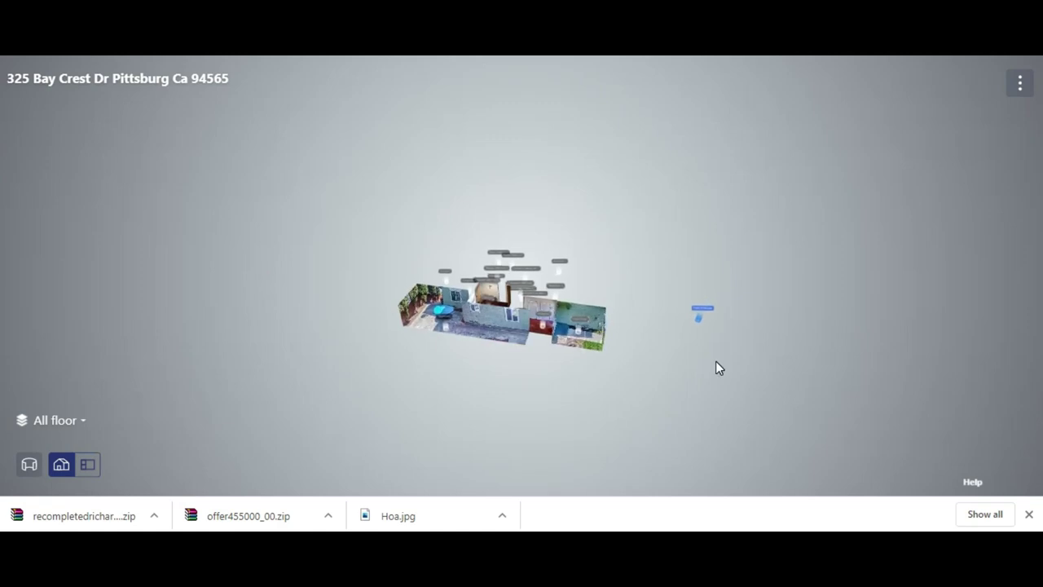
pyautogui.click(1020, 84)
pyautogui.click(945, 186)
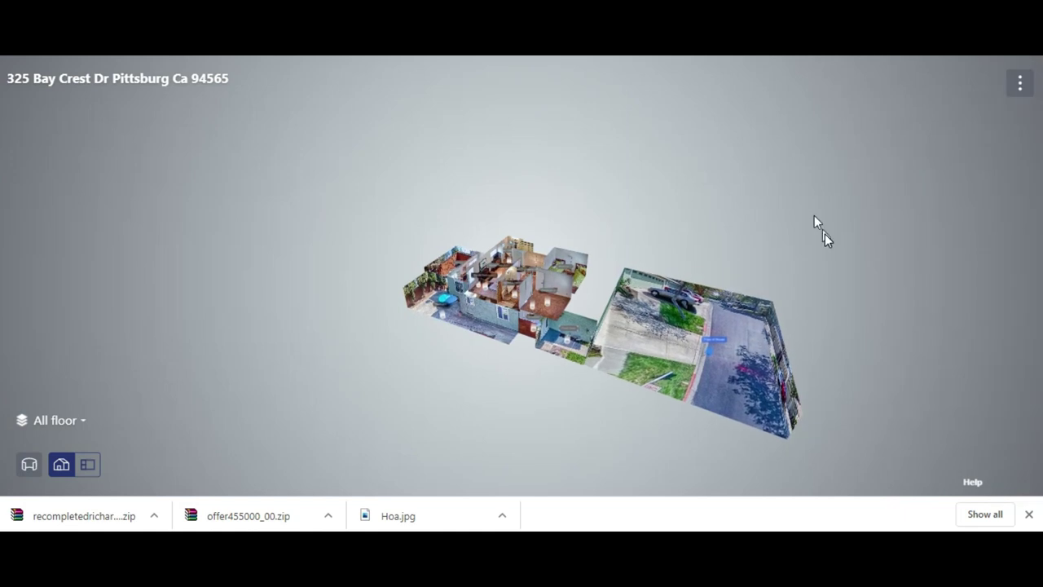
pyautogui.moveTo(824, 241); pyautogui.dragTo(795, 298)
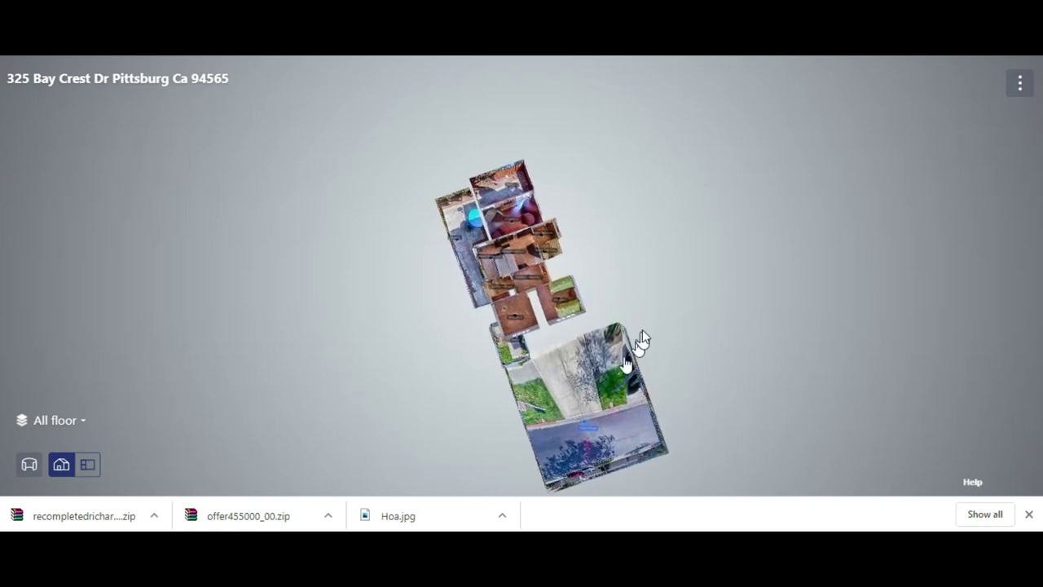
pyautogui.moveTo(651, 323); pyautogui.dragTo(685, 171)
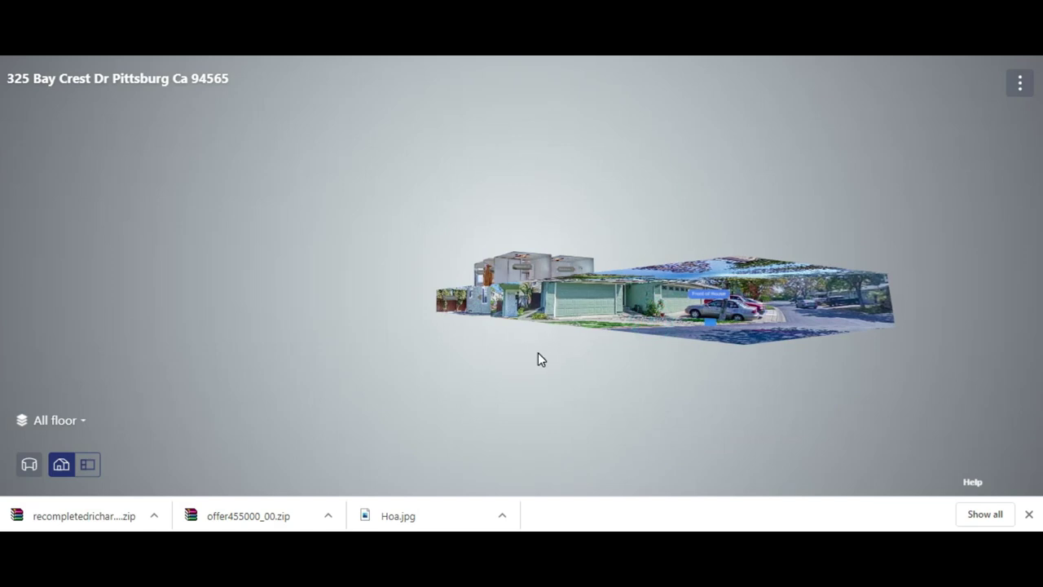
pyautogui.moveTo(537, 352); pyautogui.dragTo(885, 344)
pyautogui.moveTo(588, 387); pyautogui.dragTo(676, 436)
pyautogui.hotkey('ctrl', 'w')
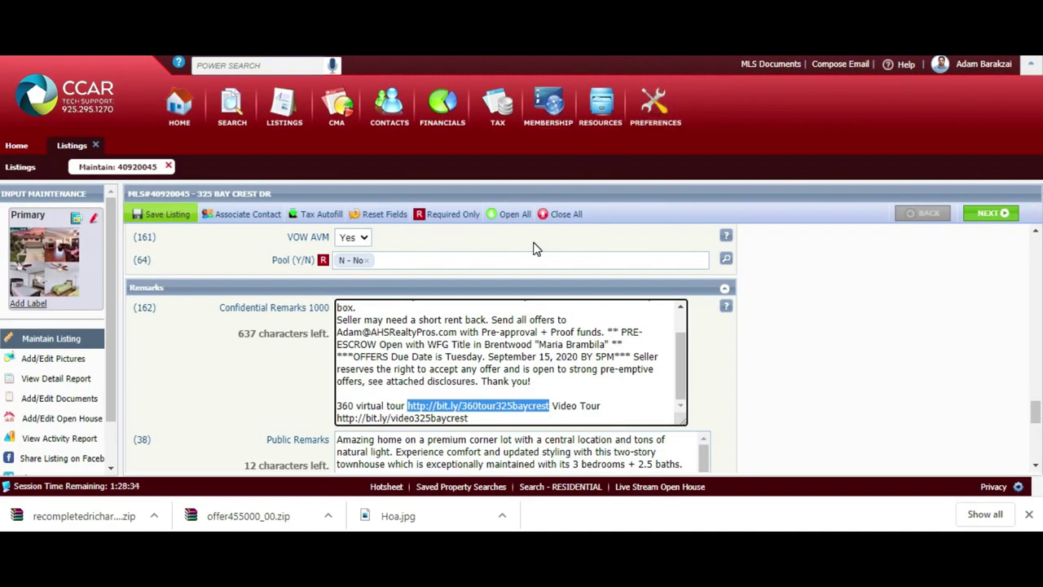
pyautogui.moveTo(482, 417); pyautogui.dragTo(406, 422)
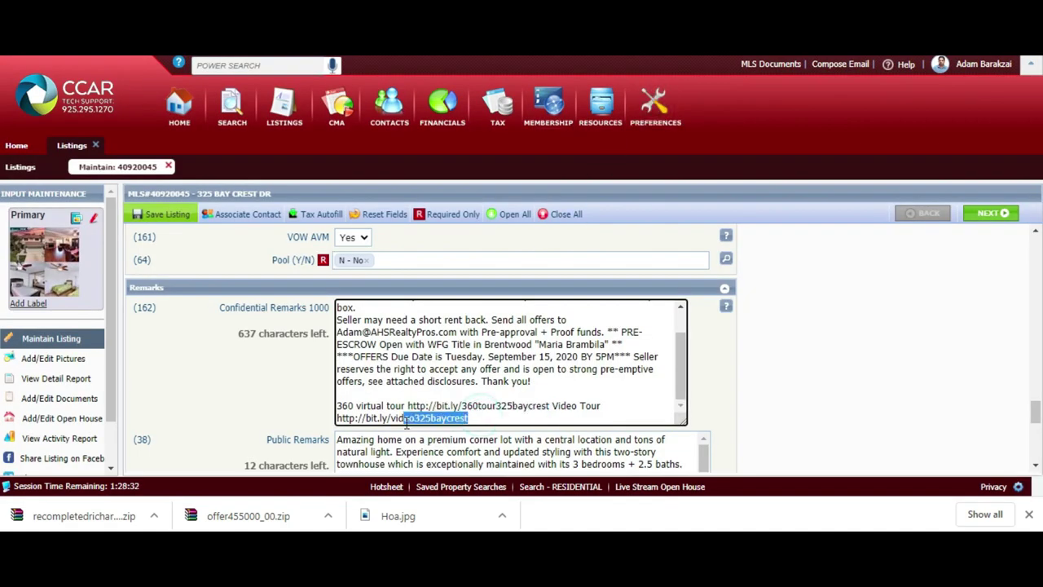
pyautogui.click(348, 418)
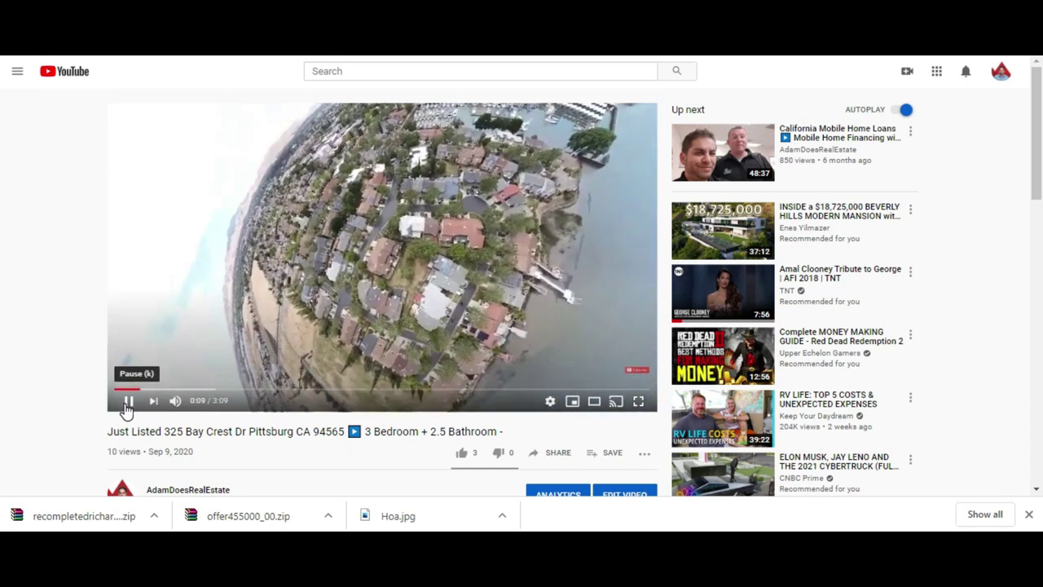
pyautogui.click(128, 401)
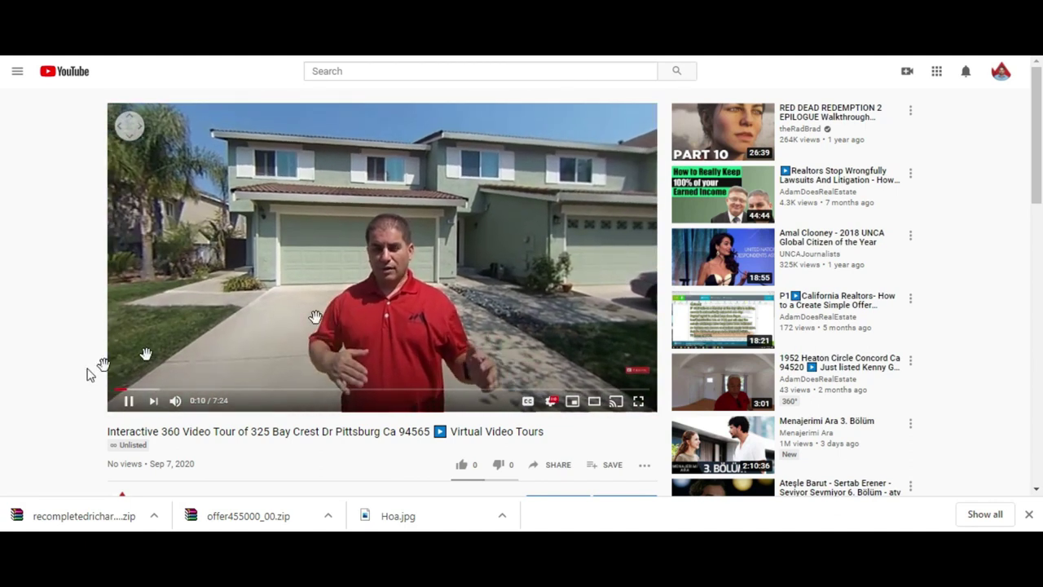
# - Pause the 360 tour video at 0:11, pan the view around the house, and open a new tab
pyautogui.click(130, 402)
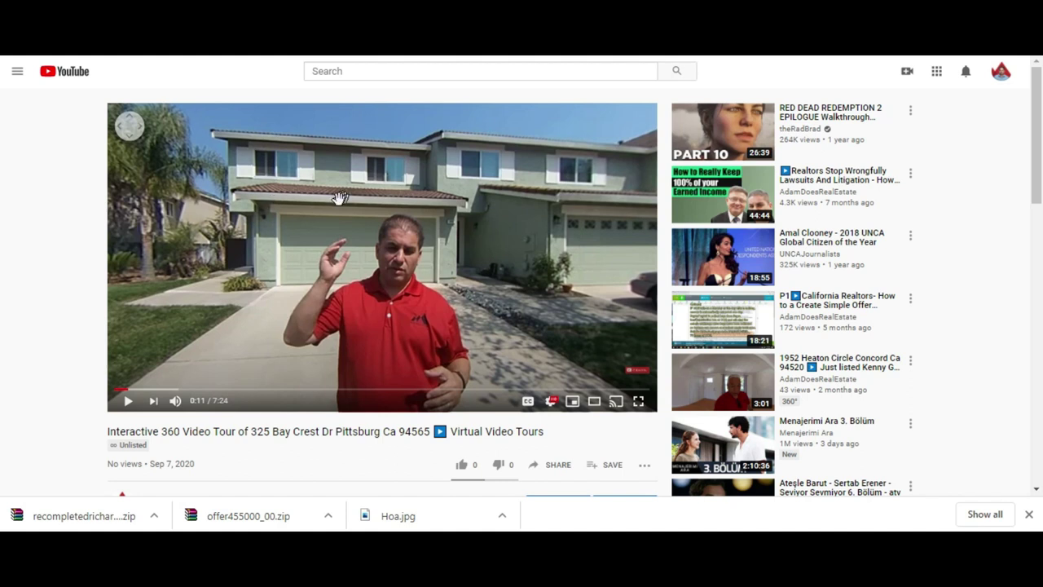
pyautogui.moveTo(340, 198); pyautogui.dragTo(376, 206)
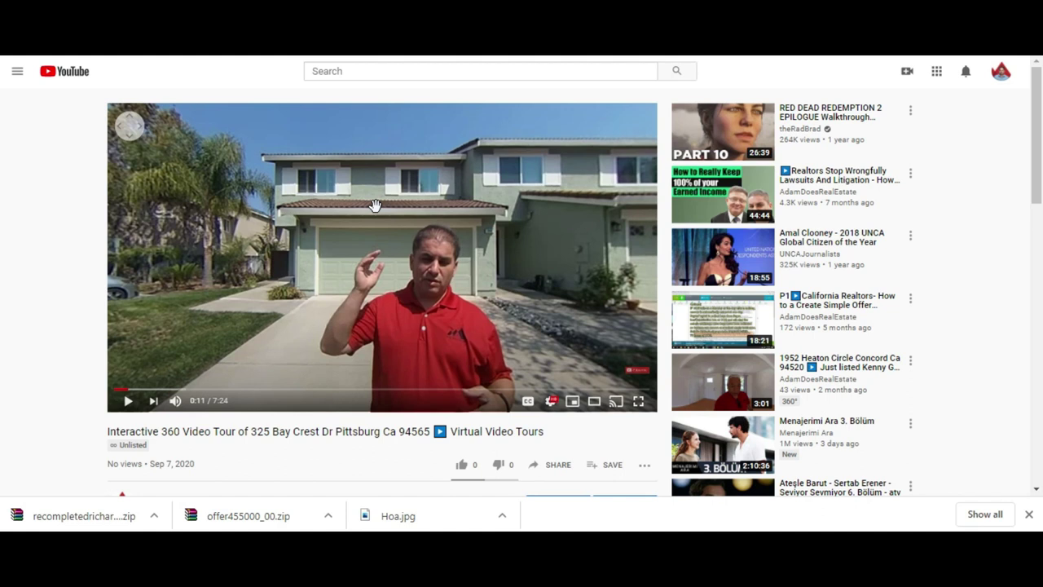
pyautogui.hotkey('ctrl', 't')
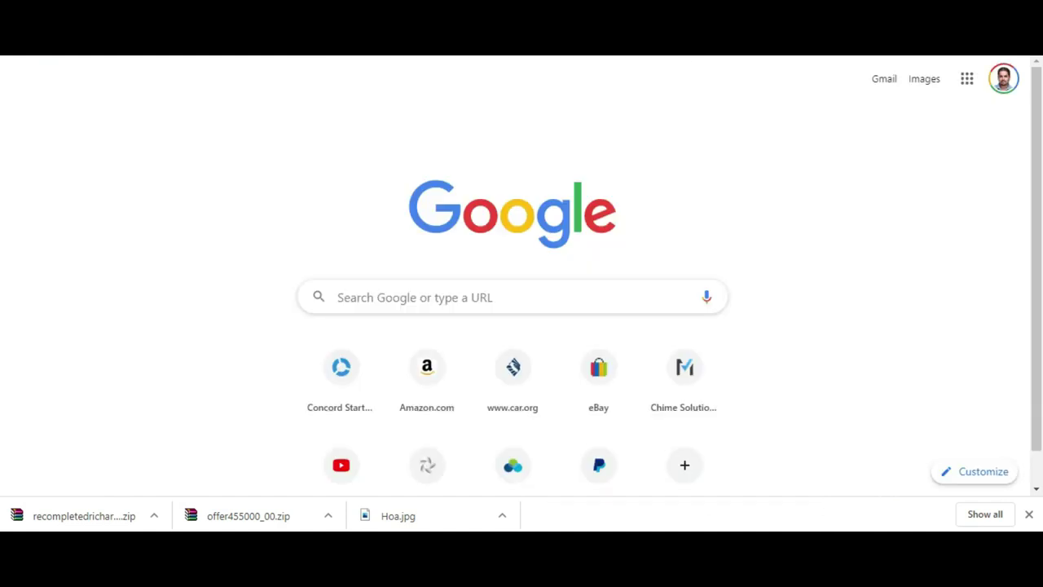
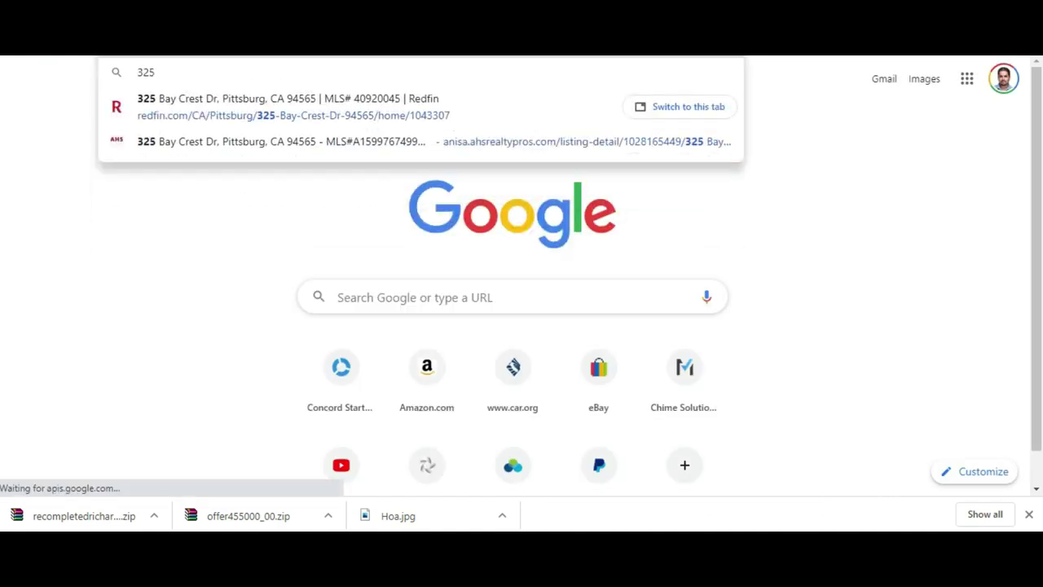
pyautogui.press('Return')
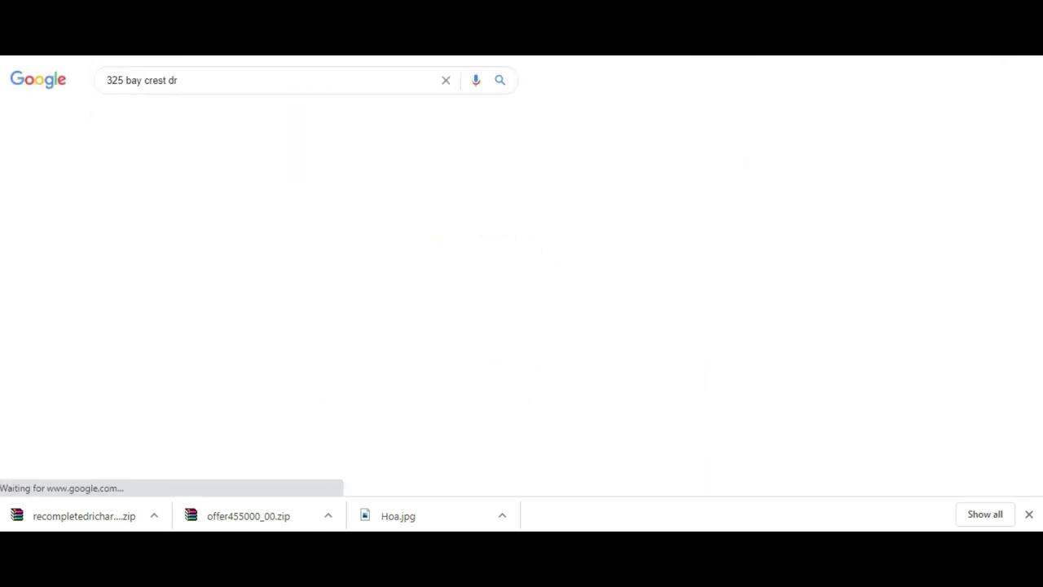
pyautogui.scroll(-2, 521, 277)
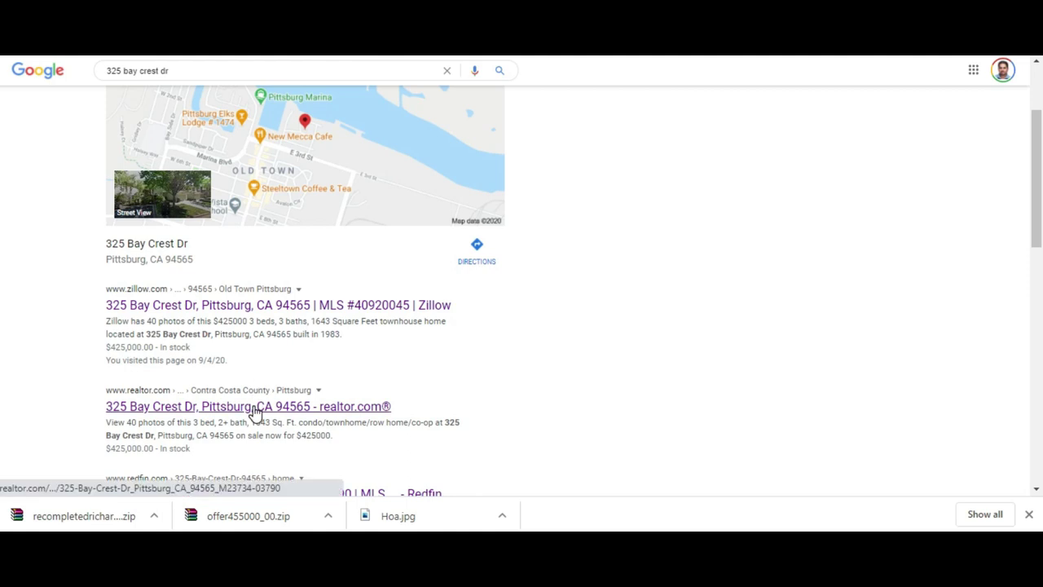
pyautogui.scroll(-3, 255, 413)
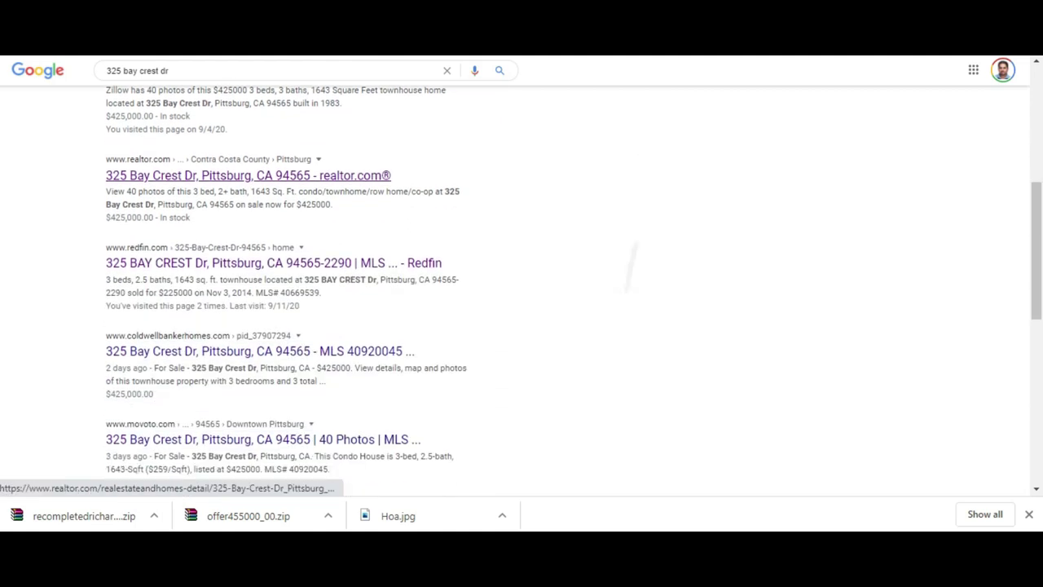
pyautogui.scroll(5, 13, 256)
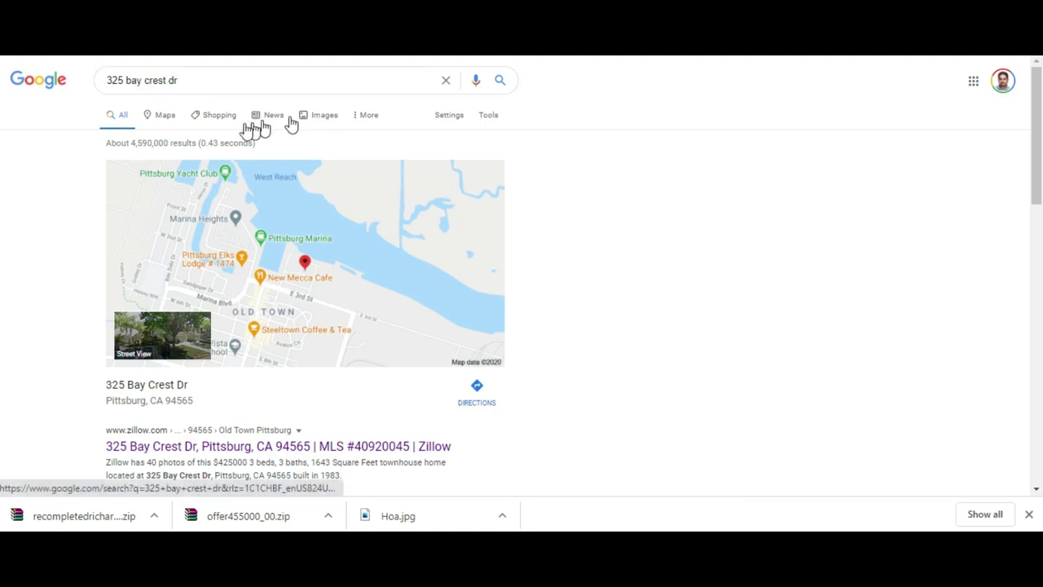
pyautogui.click(368, 119)
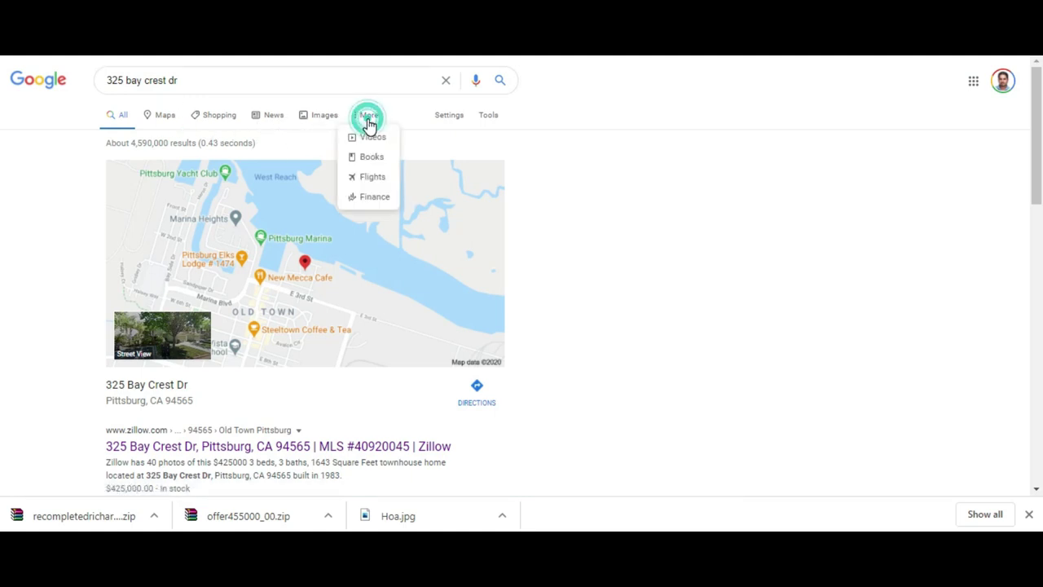
pyautogui.click(377, 140)
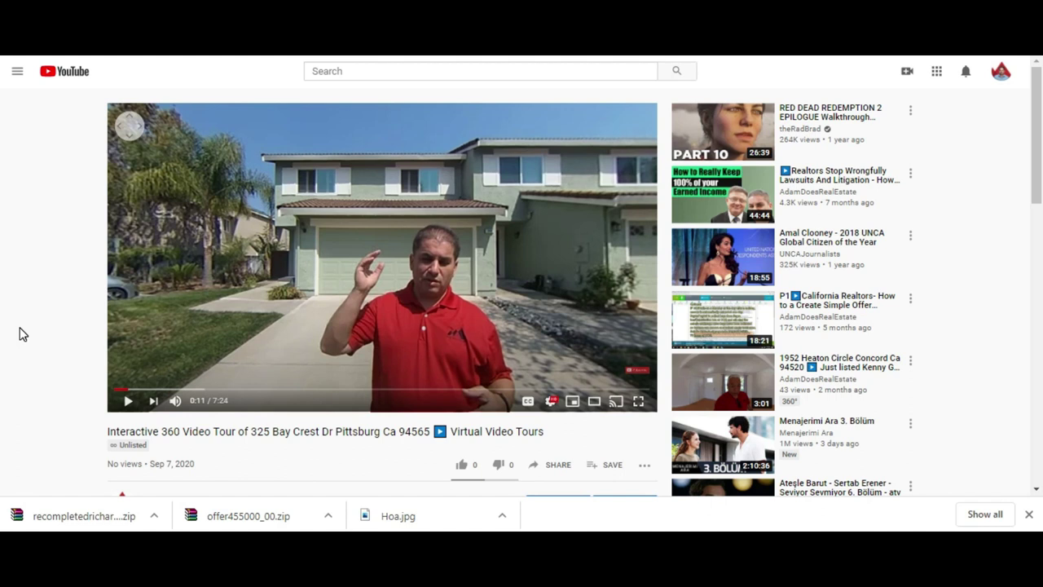
pyautogui.click(546, 45)
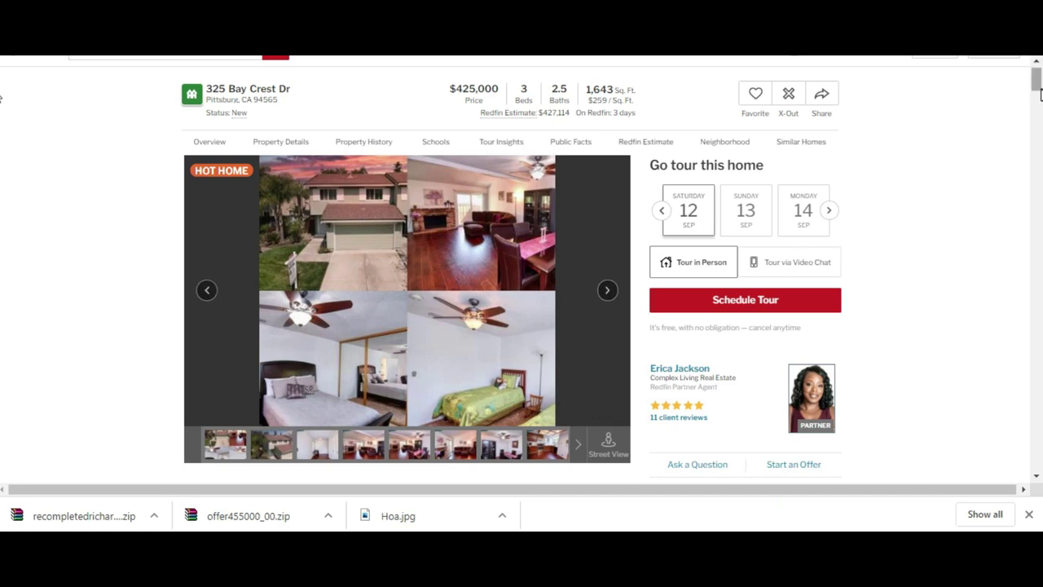
pyautogui.scroll(1, 1, 98)
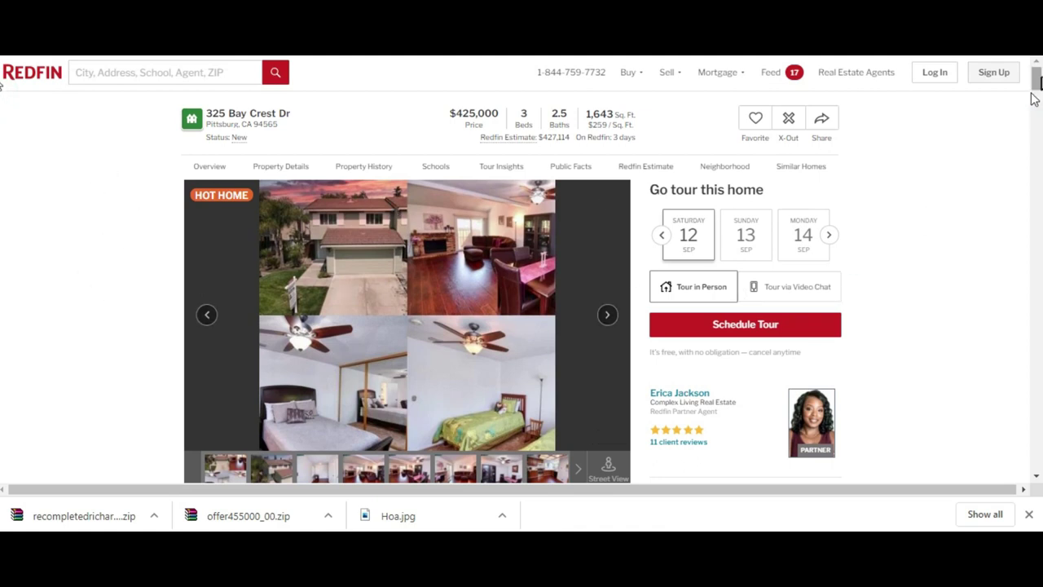
pyautogui.scroll(-3, 1, 86)
pyautogui.scroll(-1, 1, 102)
pyautogui.scroll(-6, 2, 114)
pyautogui.scroll(-4, 2, 150)
pyautogui.scroll(-6, 2, 163)
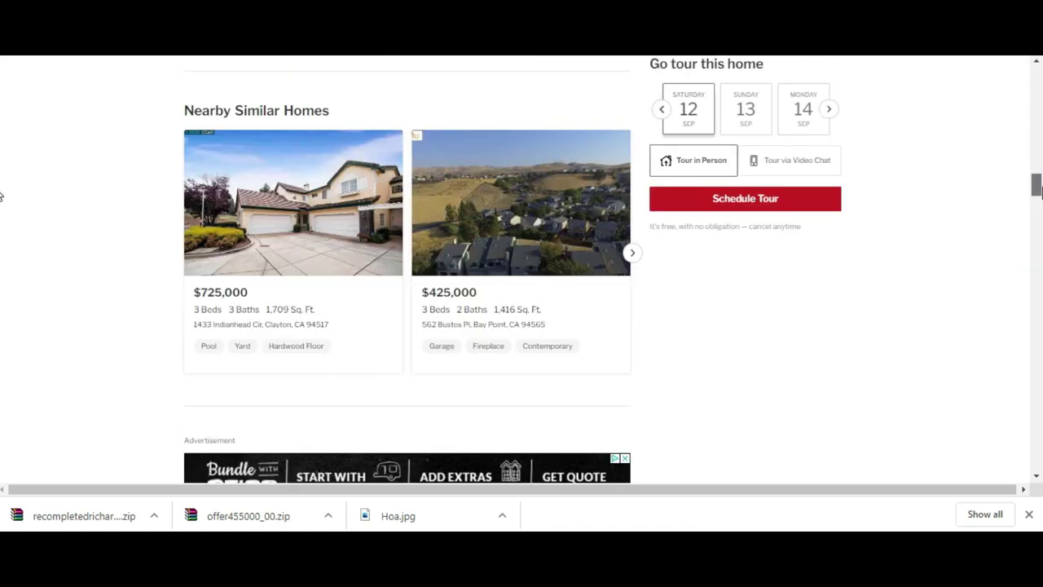
pyautogui.scroll(20, 1, 196)
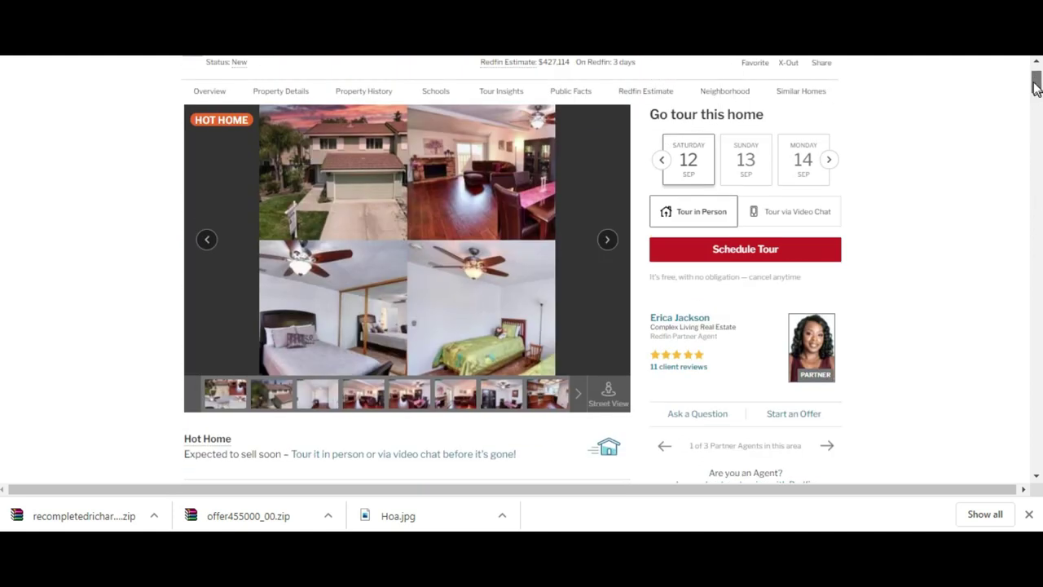
pyautogui.scroll(2, 1033, 81)
# - Page forward three gallery photos, return to the first collage, then switch to the Gmail tab
pyautogui.click(230, 205)
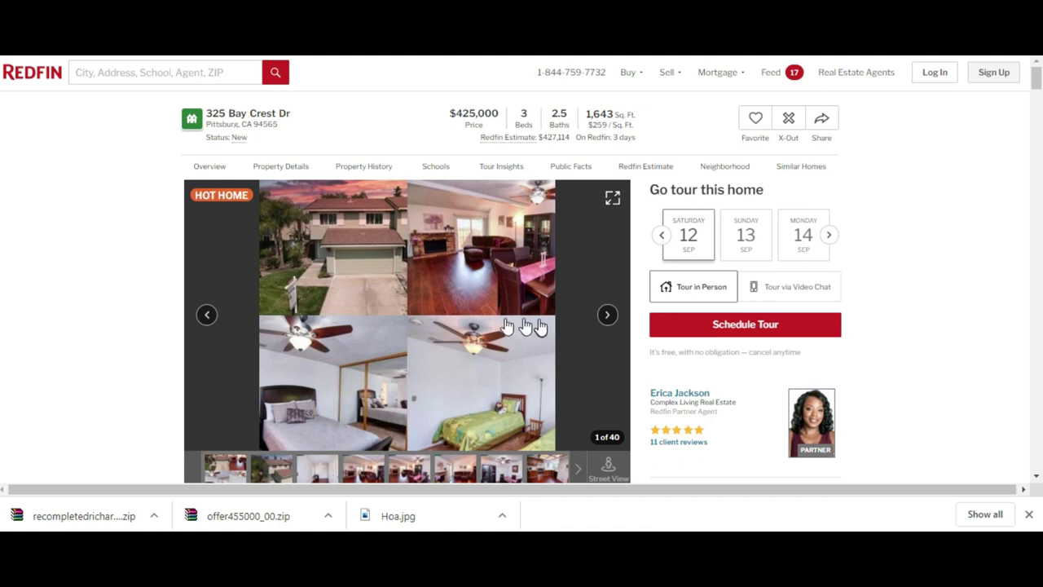
pyautogui.click(608, 315)
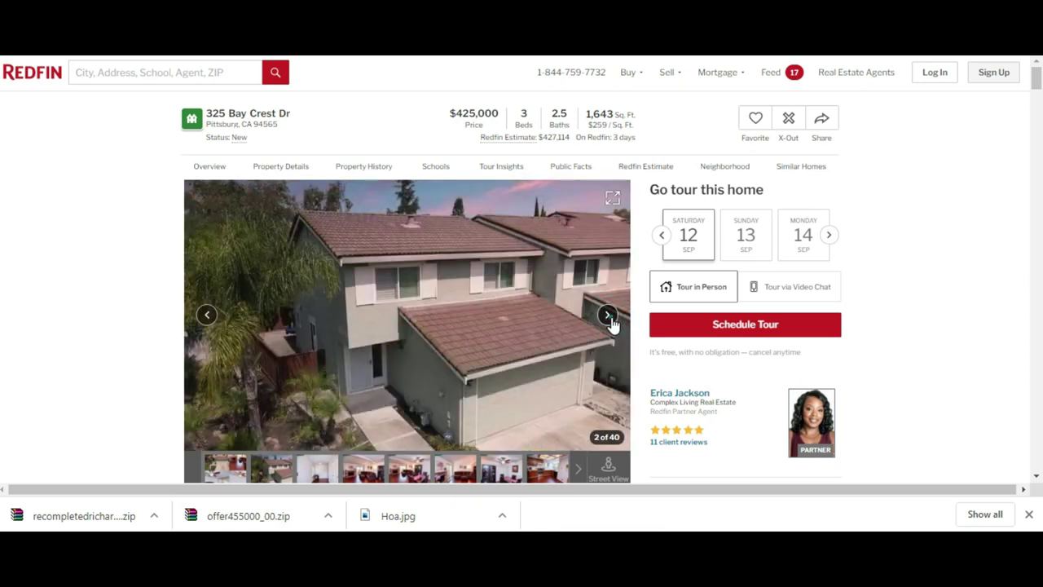
pyautogui.click(608, 315)
pyautogui.click(608, 315)
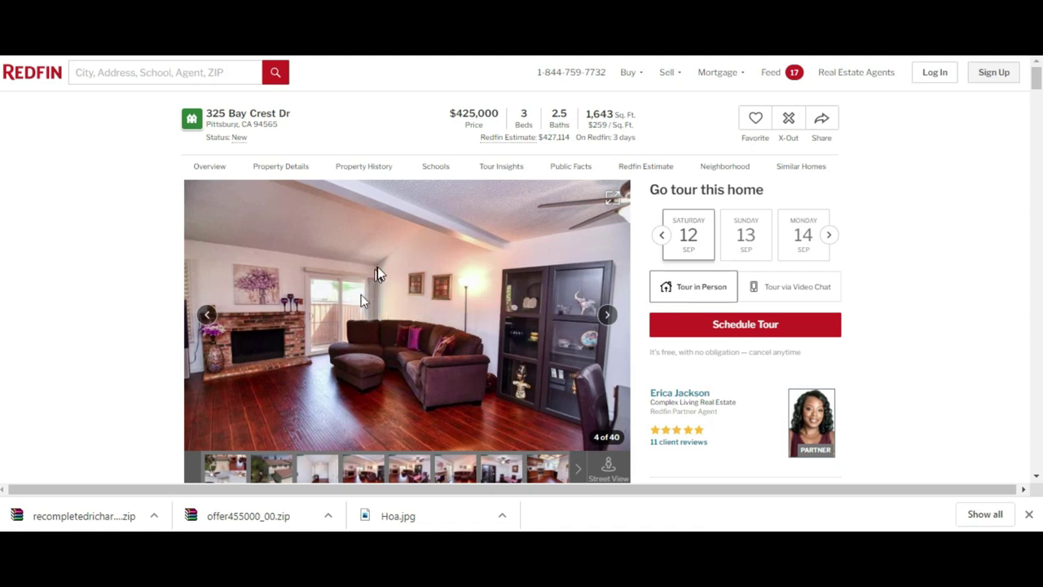
pyautogui.click(206, 318)
pyautogui.click(206, 323)
pyautogui.click(206, 323)
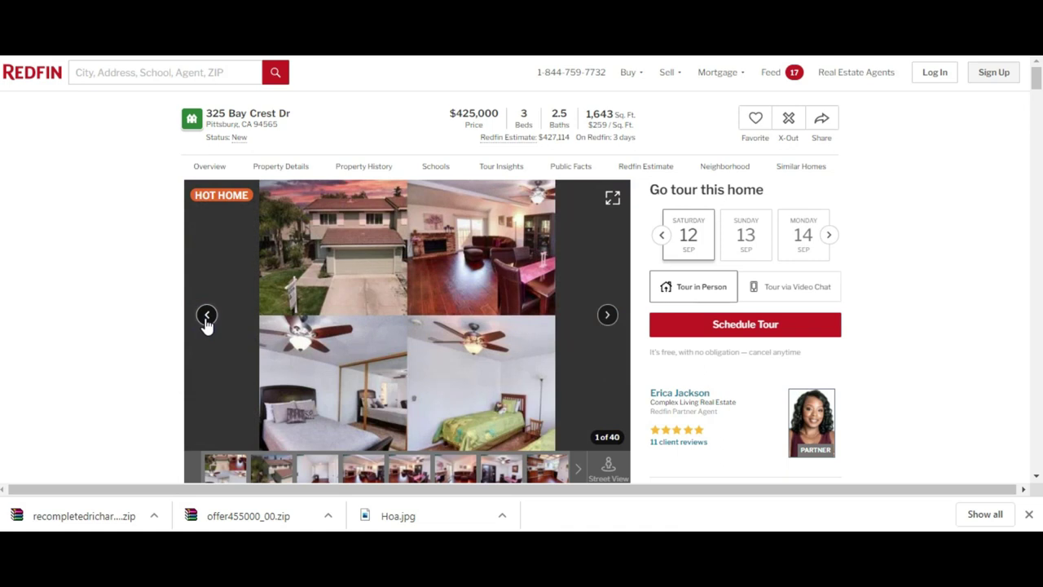
pyautogui.hotkey('ctrl', 'Tab')
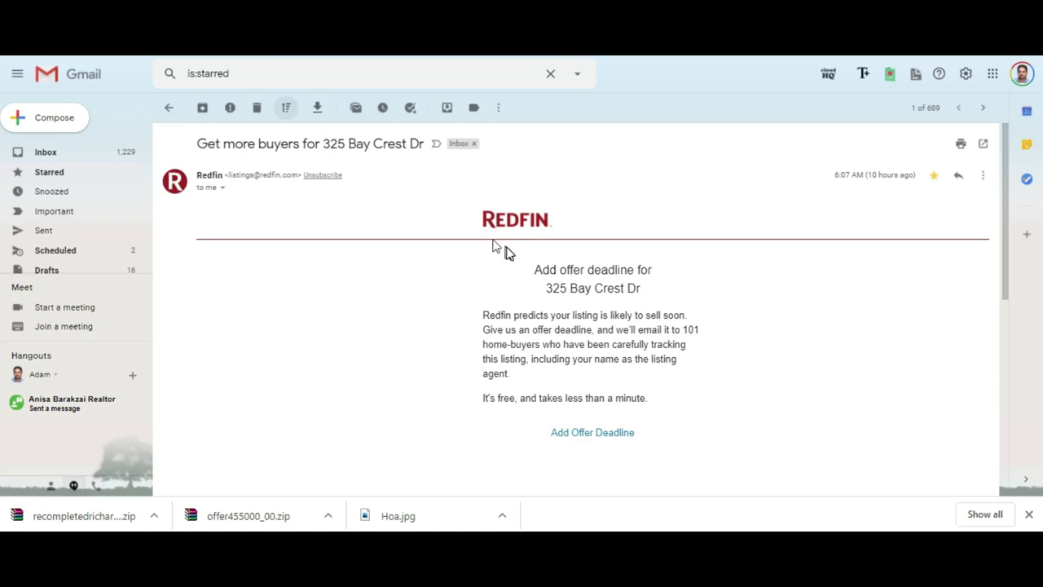
pyautogui.click(607, 436)
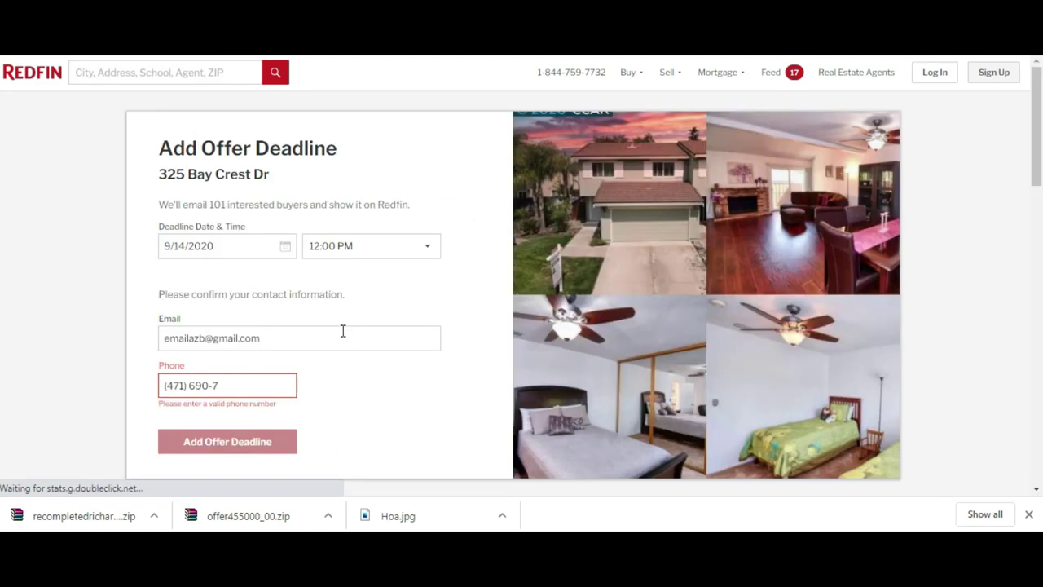
# - Set the offer deadline to September 15 at 5:00 PM
pyautogui.click(258, 246)
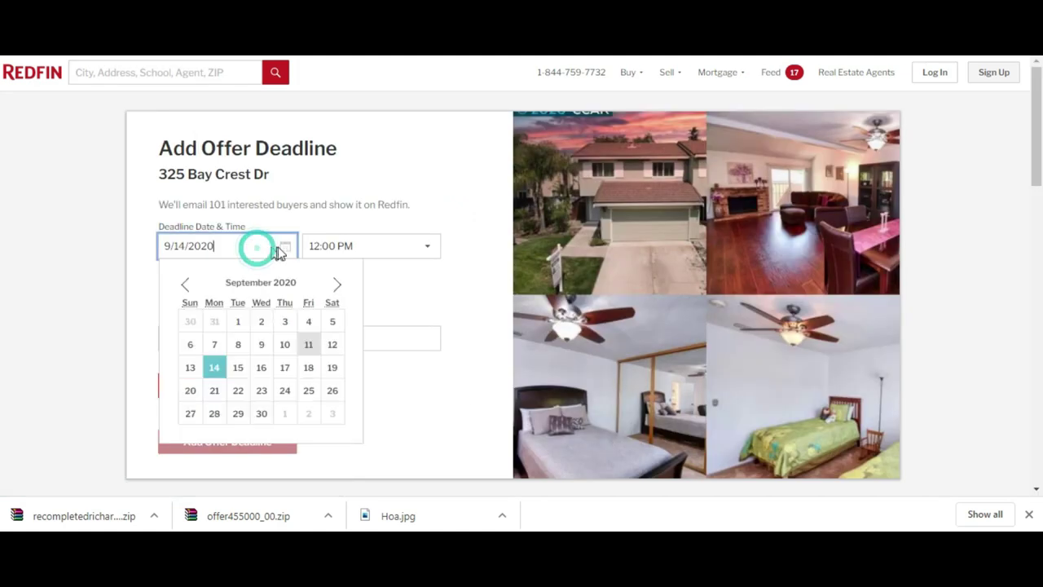
pyautogui.click(240, 368)
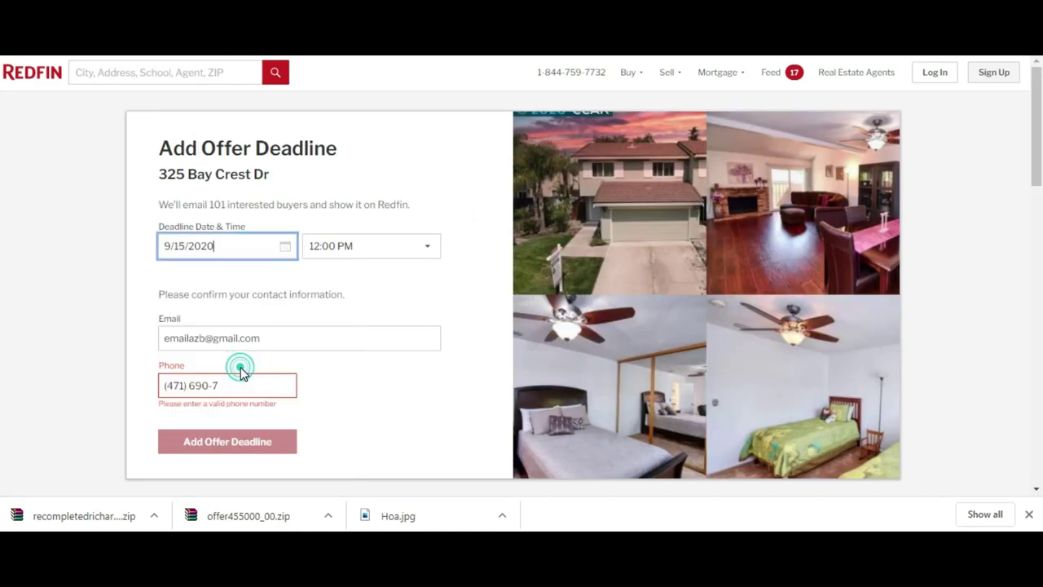
pyautogui.click(366, 248)
pyautogui.moveTo(437, 340); pyautogui.dragTo(435, 396)
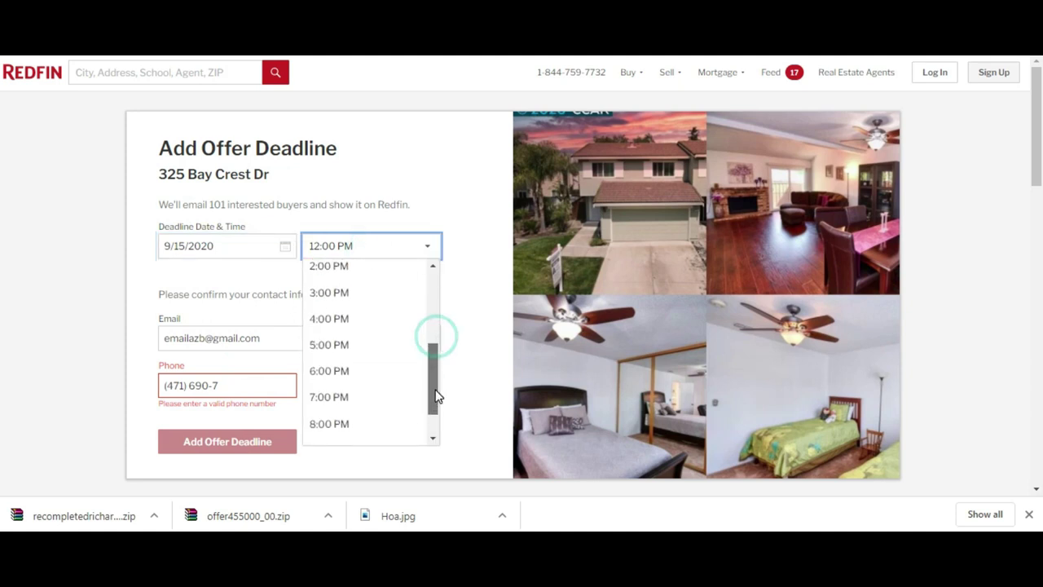
pyautogui.click(377, 352)
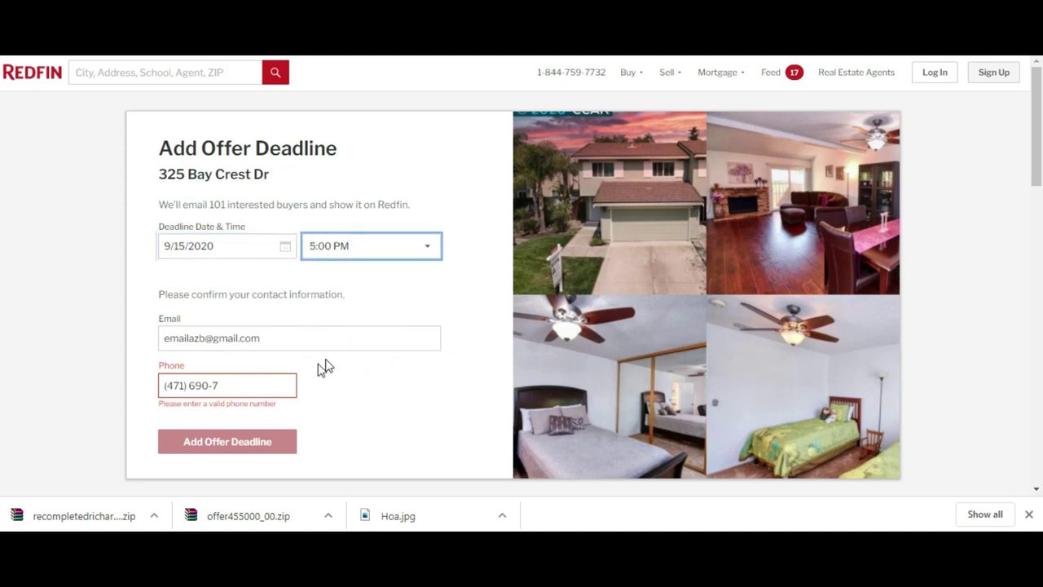
# - Replace the incomplete contact phone number with the full number and submit the deadline
pyautogui.doubleClick(270, 391)
pyautogui.hotkey('ctrl', 'a')
pyautogui.press('BackSpace')
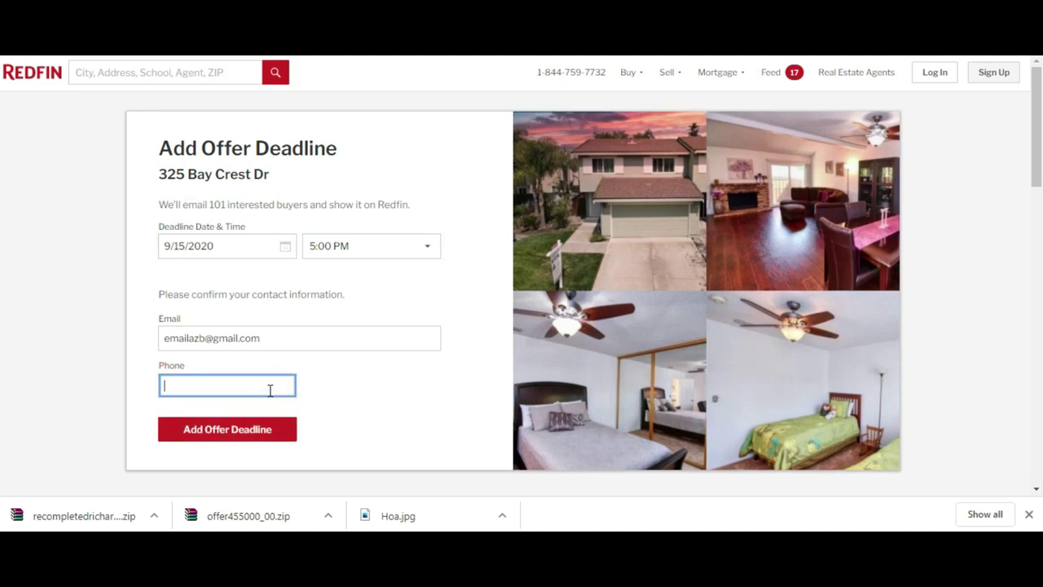
pyautogui.click(277, 432)
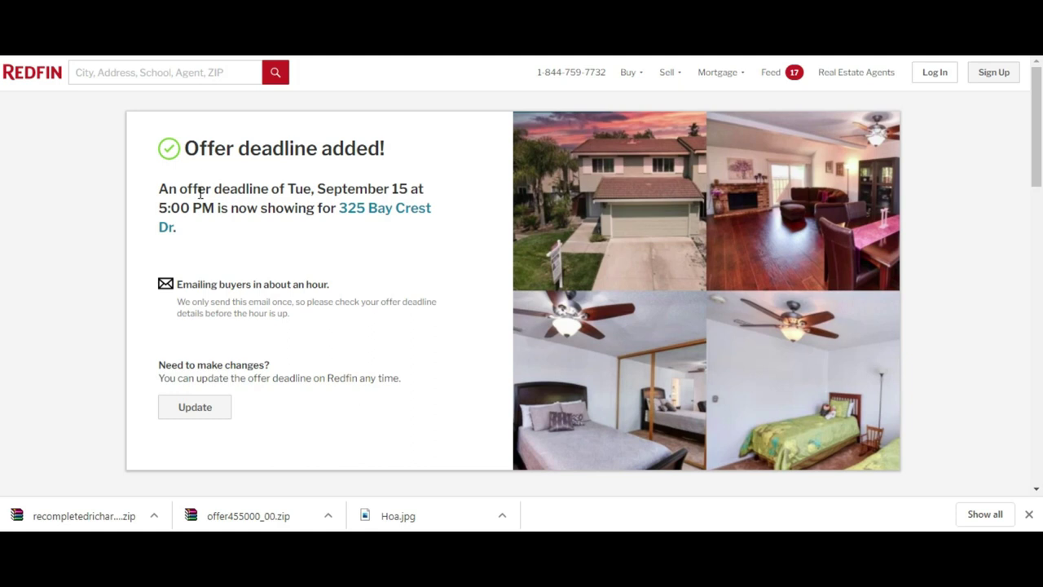
pyautogui.tripleClick(224, 207)
pyautogui.click(226, 223)
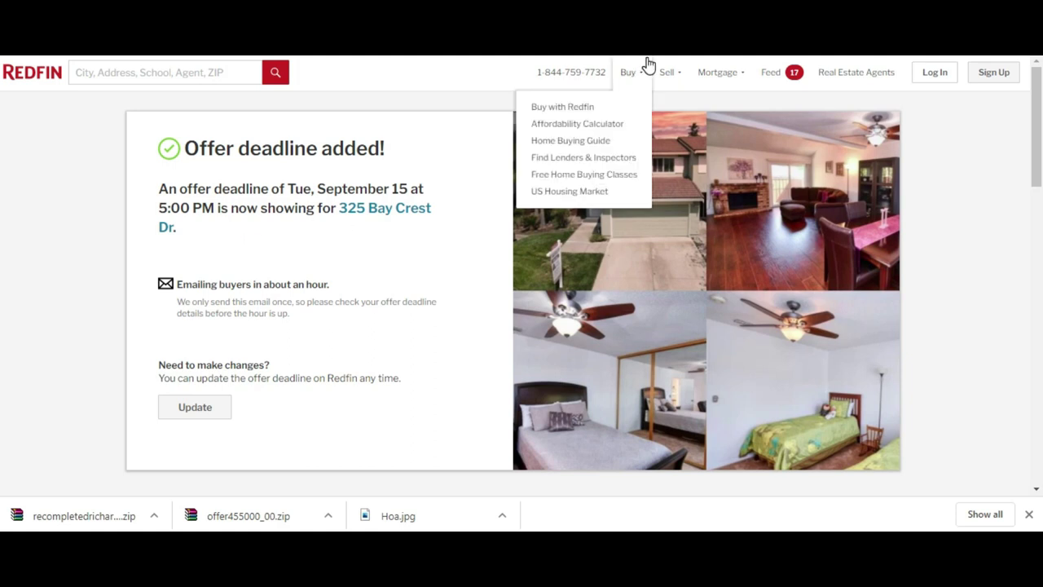
pyautogui.moveTo(634, 299); pyautogui.dragTo(649, 293)
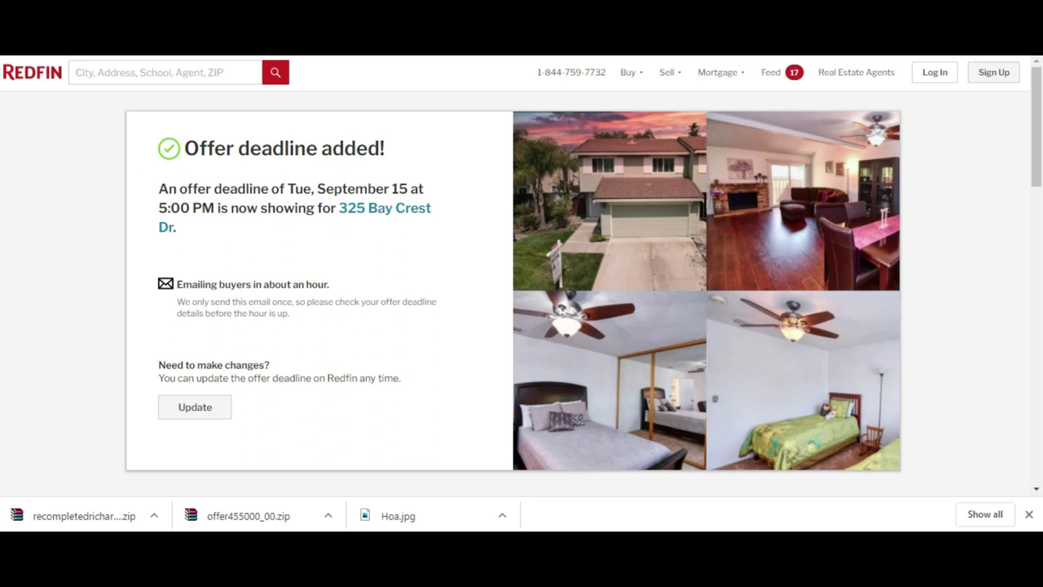
pyautogui.click(61, 45)
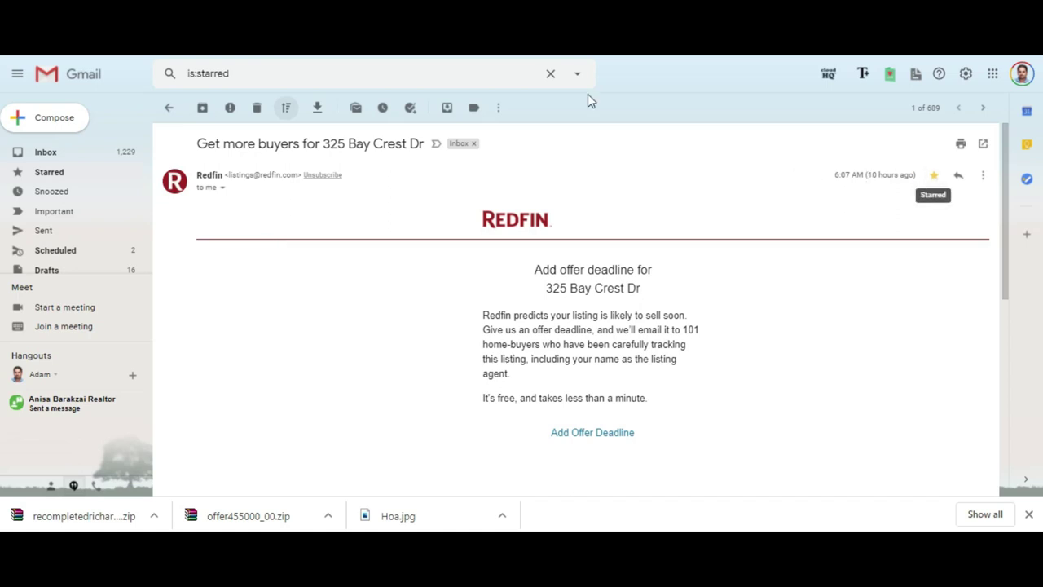
pyautogui.hotkey('ctrl', 'Tab')
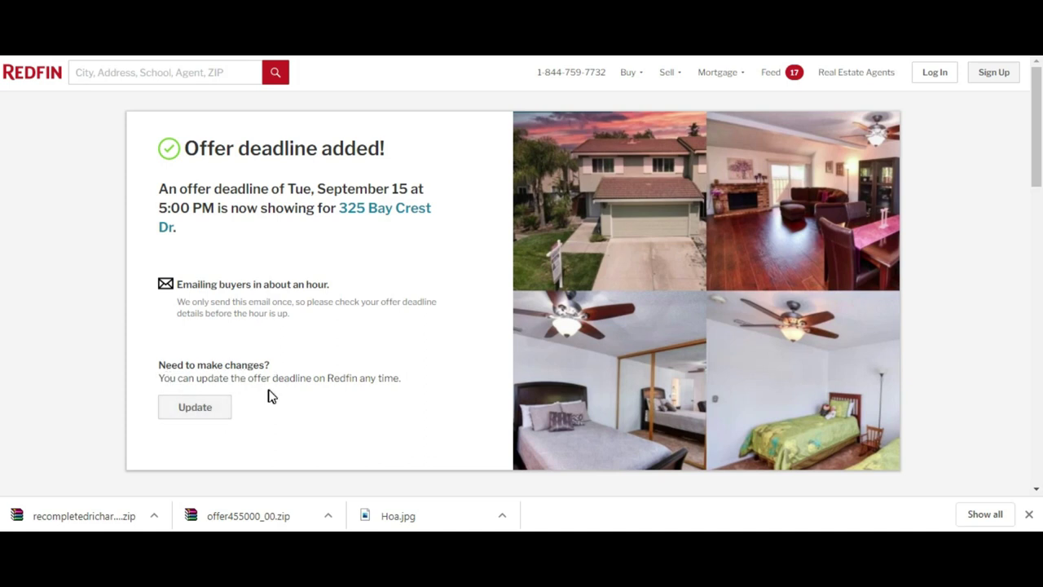
# - Open the Update Offer Deadline form and confirm the time stays at 5:00 PM
pyautogui.click(197, 407)
pyautogui.click(367, 249)
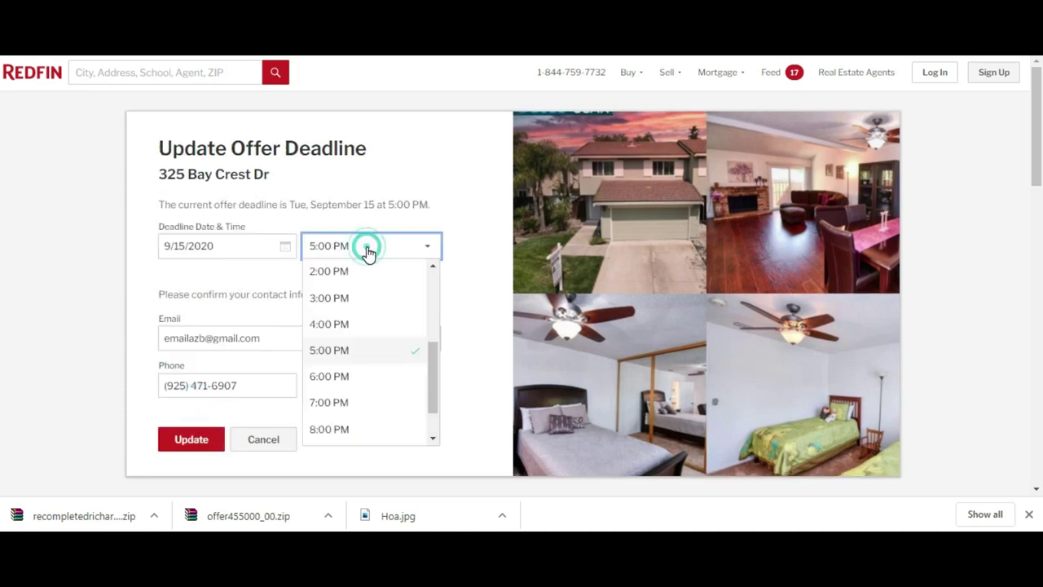
pyautogui.click(386, 197)
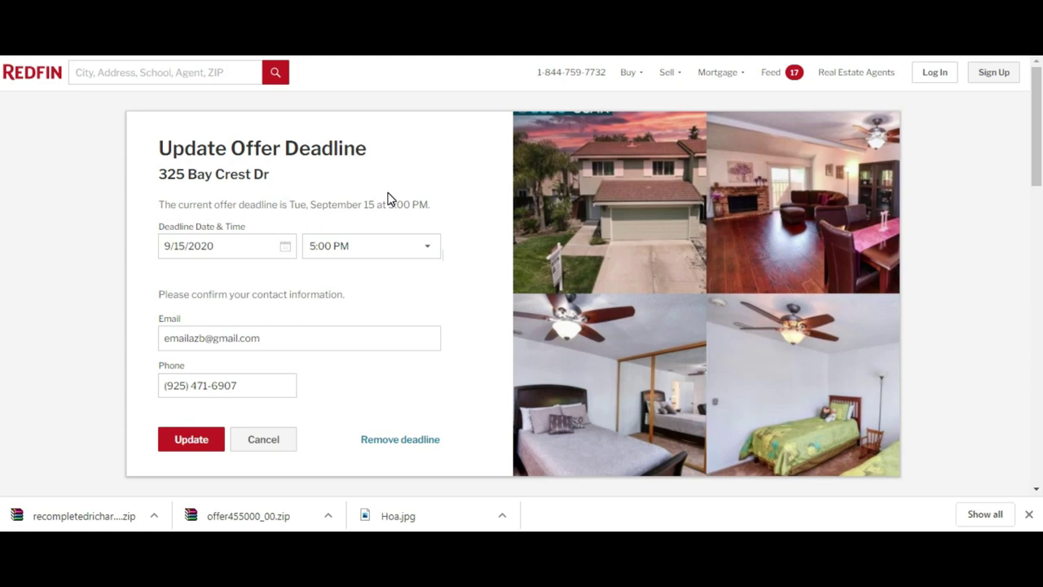
pyautogui.tripleClick(239, 202)
pyautogui.click(238, 202)
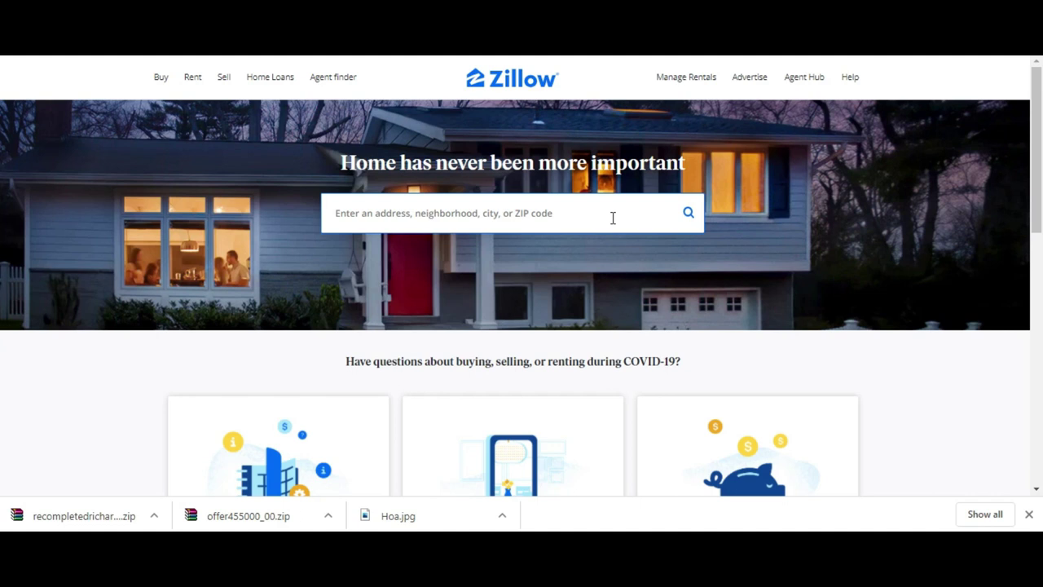
# - Go to Zillow Premier Agent's My Listings to see the $425,000 Bay Crest Dr listing
pyautogui.moveTo(813, 82)
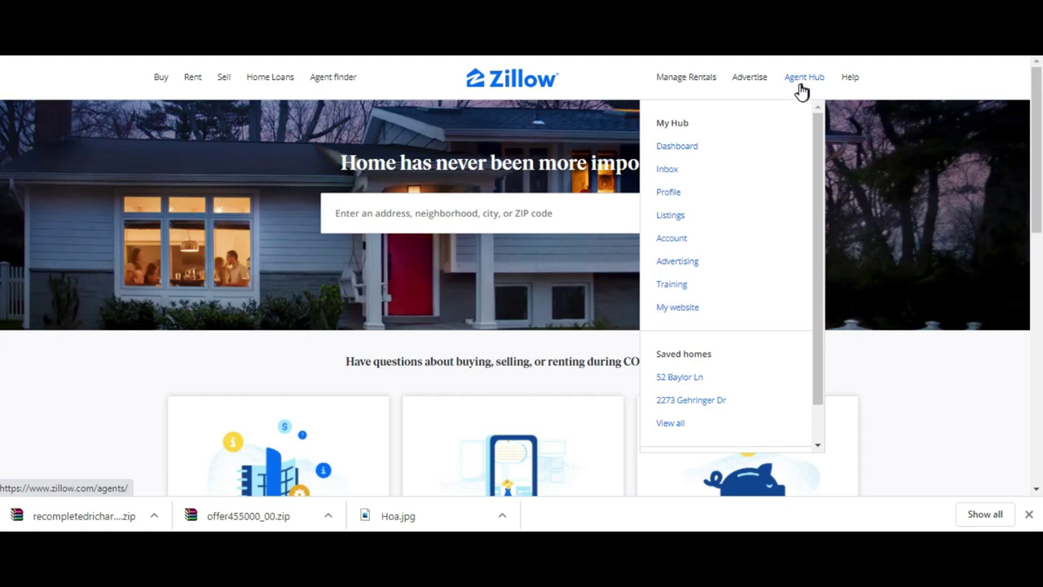
pyautogui.click(682, 221)
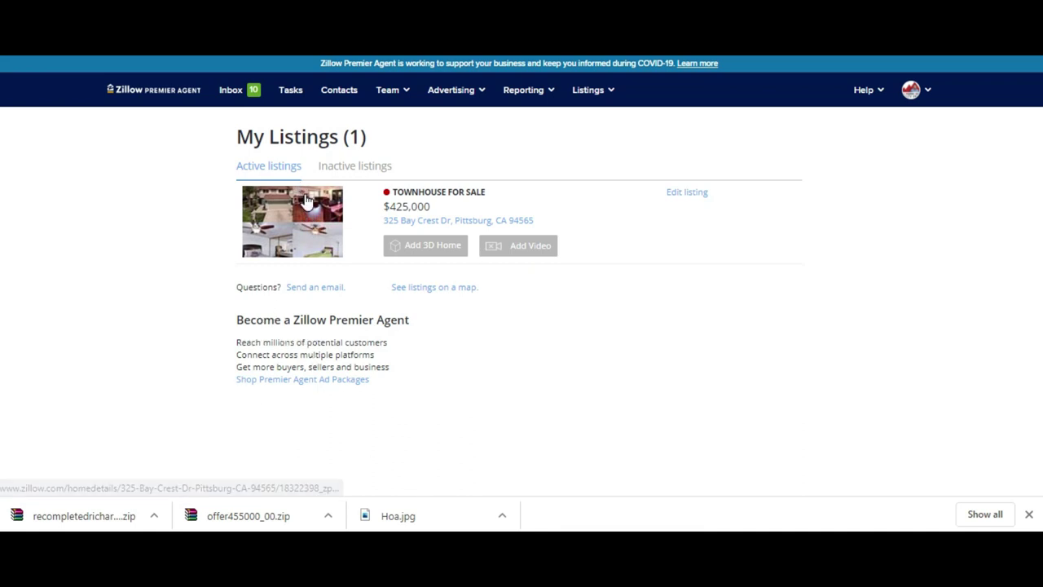
pyautogui.click(307, 229)
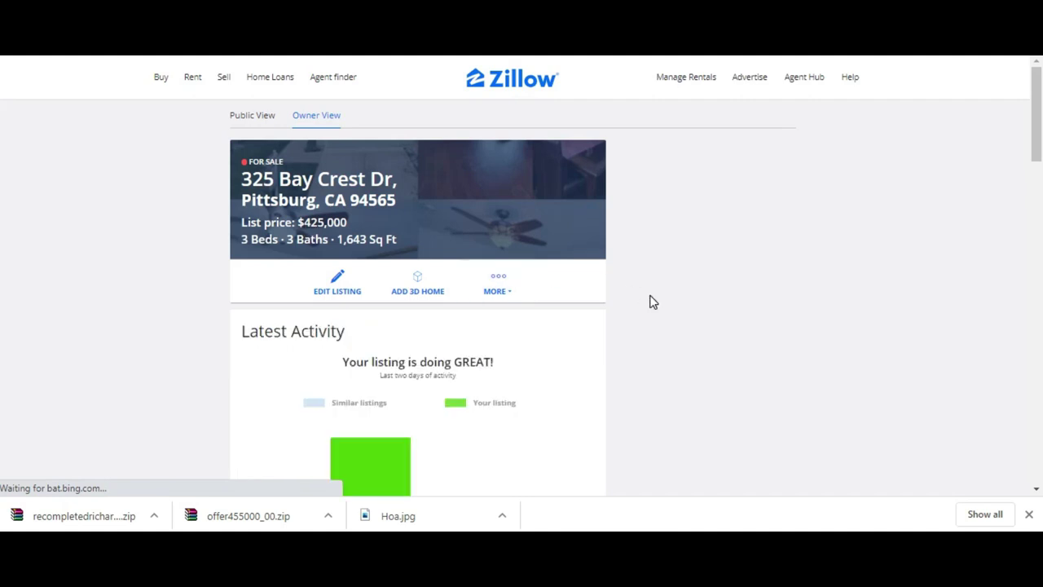
pyautogui.scroll(-2, 652, 301)
pyautogui.scroll(-1, 521, 275)
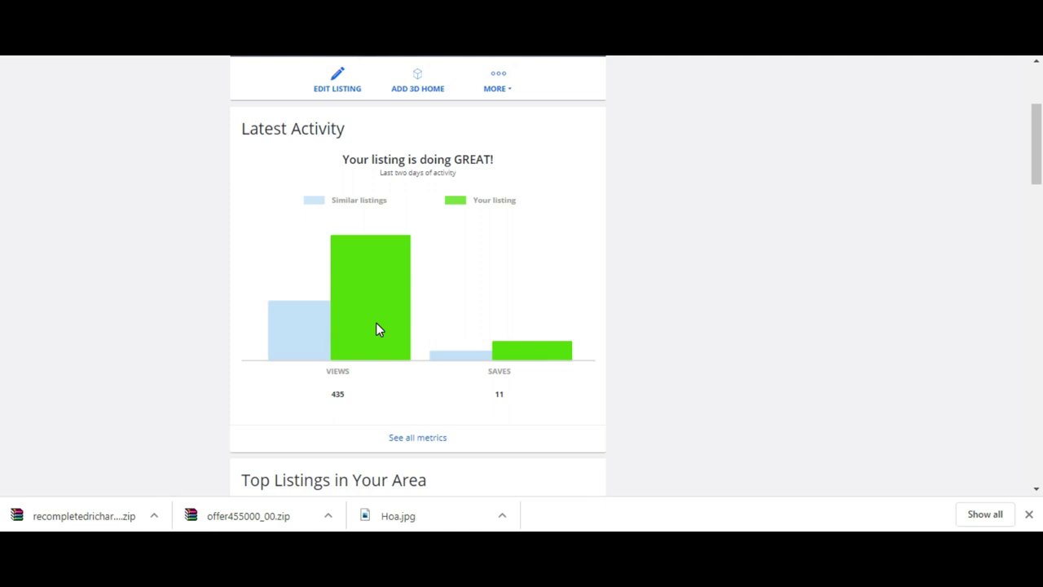
pyautogui.tripleClick(454, 171)
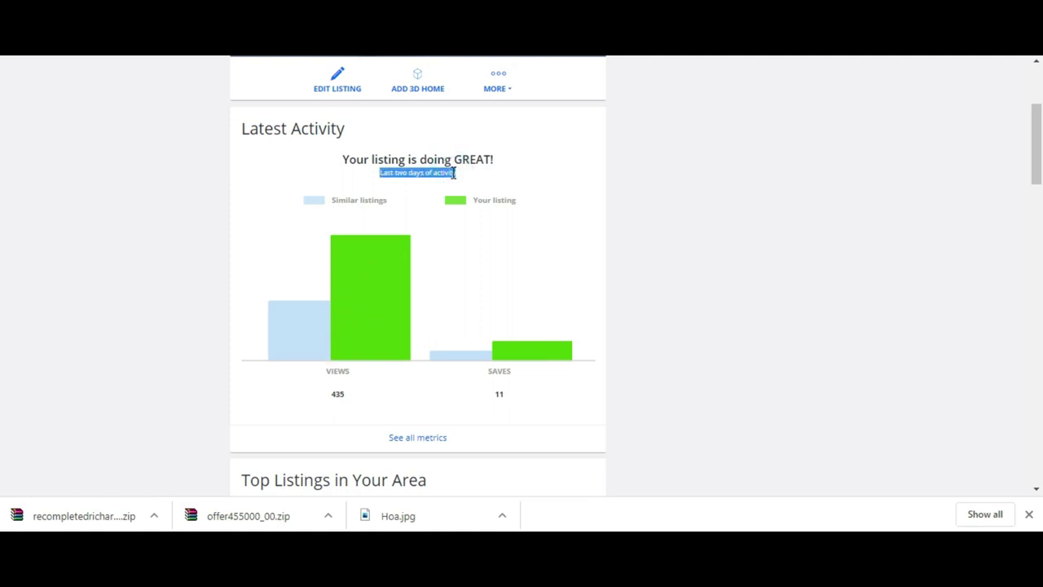
pyautogui.click(339, 393)
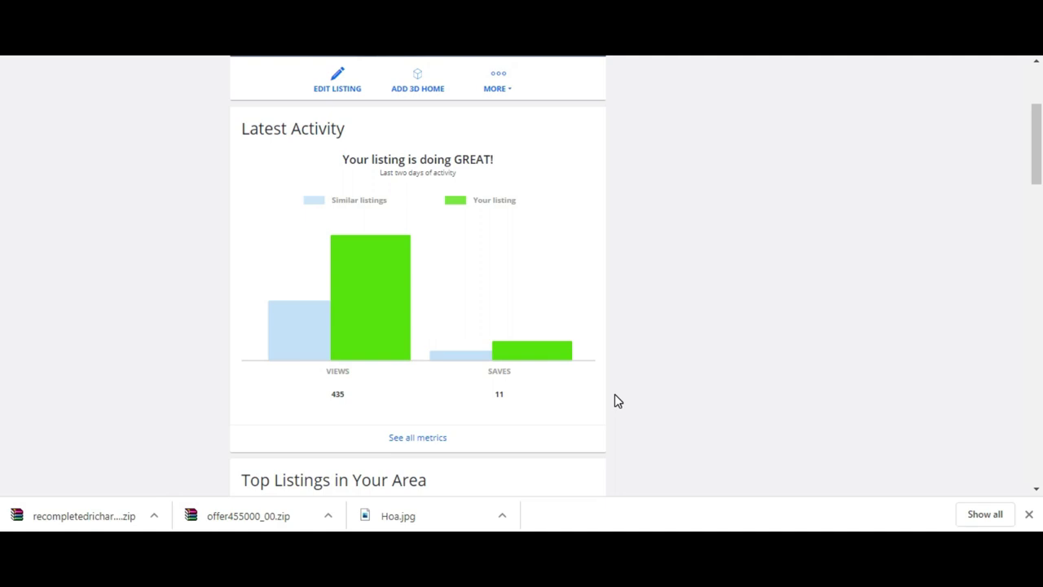
pyautogui.scroll(-3, 615, 395)
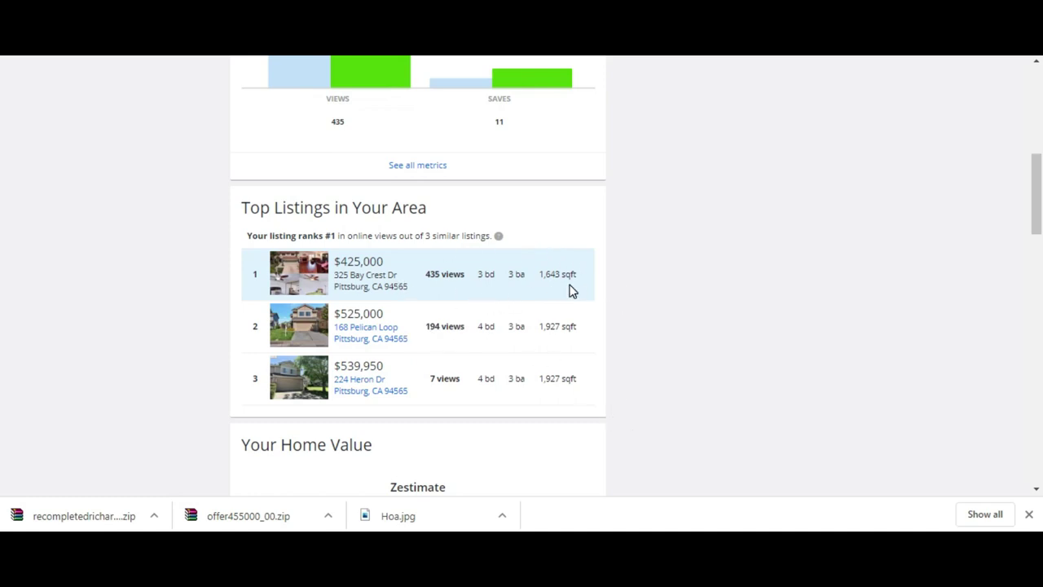
pyautogui.scroll(-1, 571, 291)
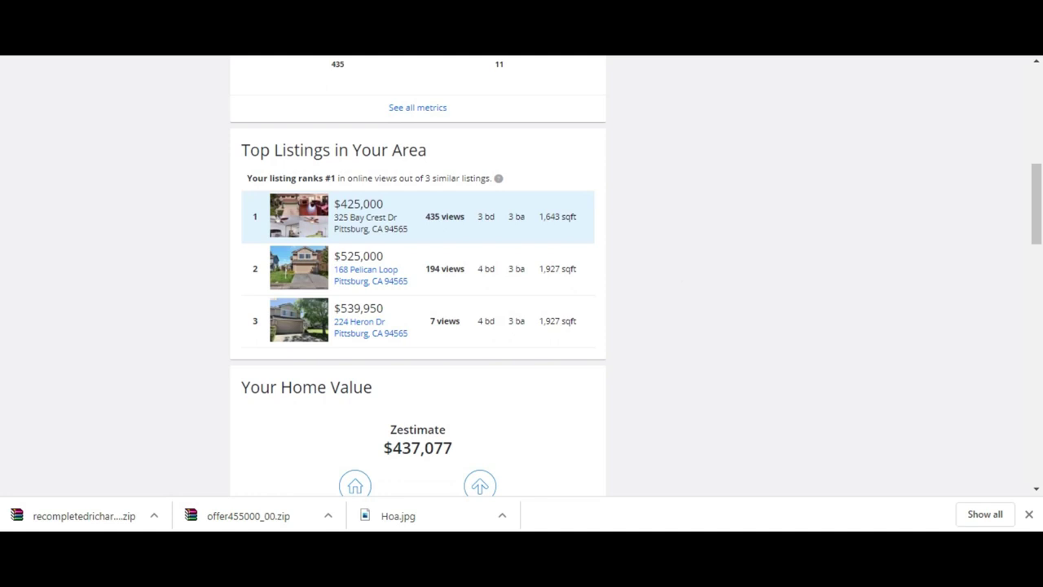
pyautogui.scroll(-3, 652, 286)
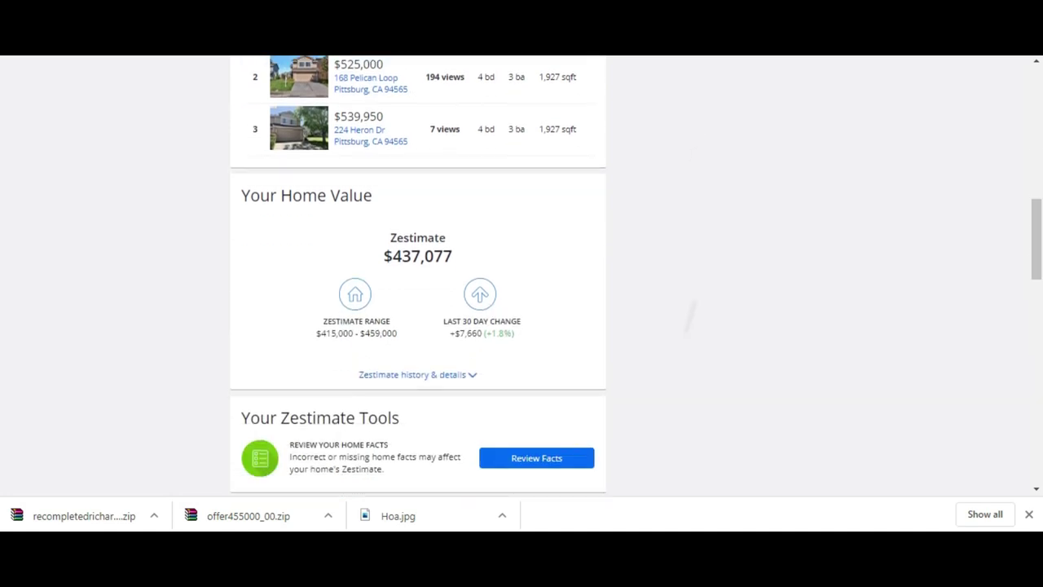
pyautogui.scroll(-2, 693, 297)
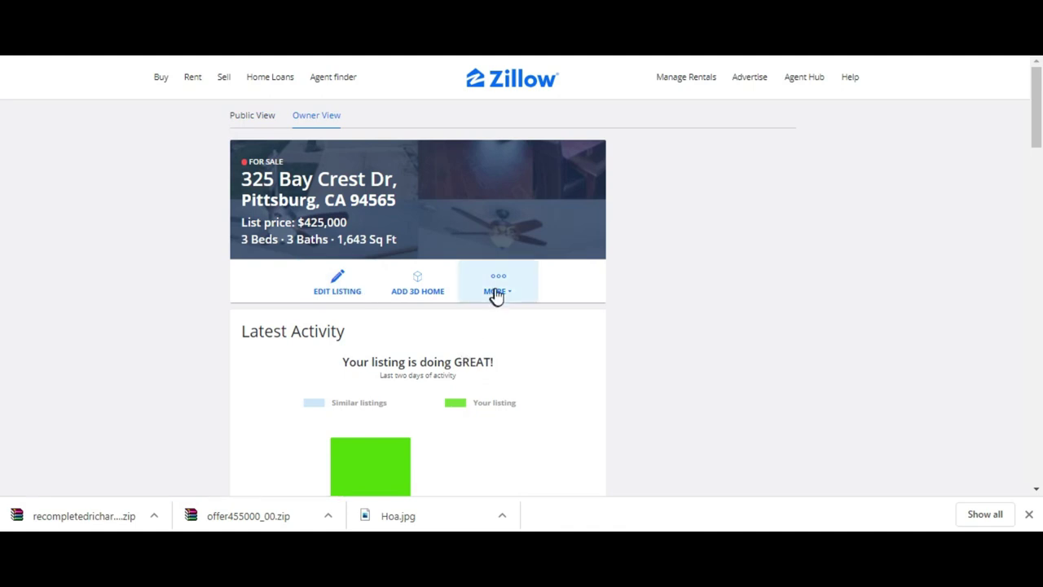
# - Open Add Video from MORE and play the uploaded aerial drone tour preview
pyautogui.click(498, 290)
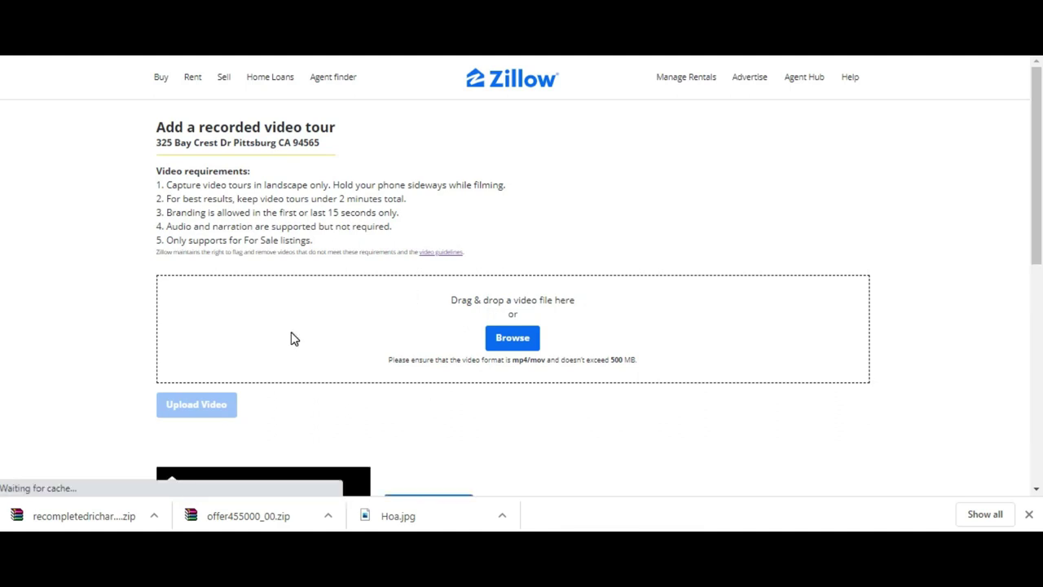
pyautogui.scroll(-3, 291, 338)
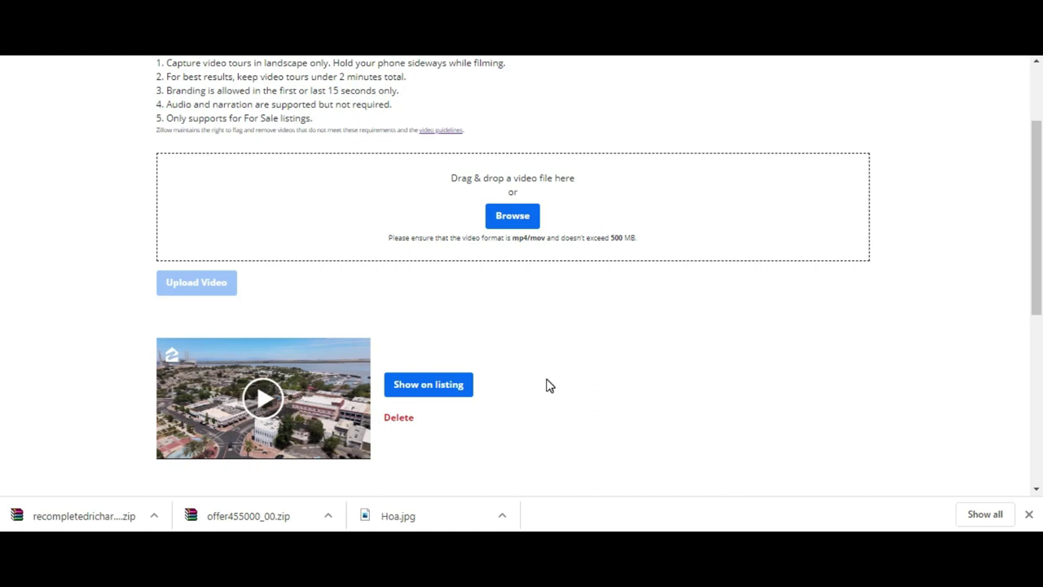
pyautogui.scroll(1, 548, 384)
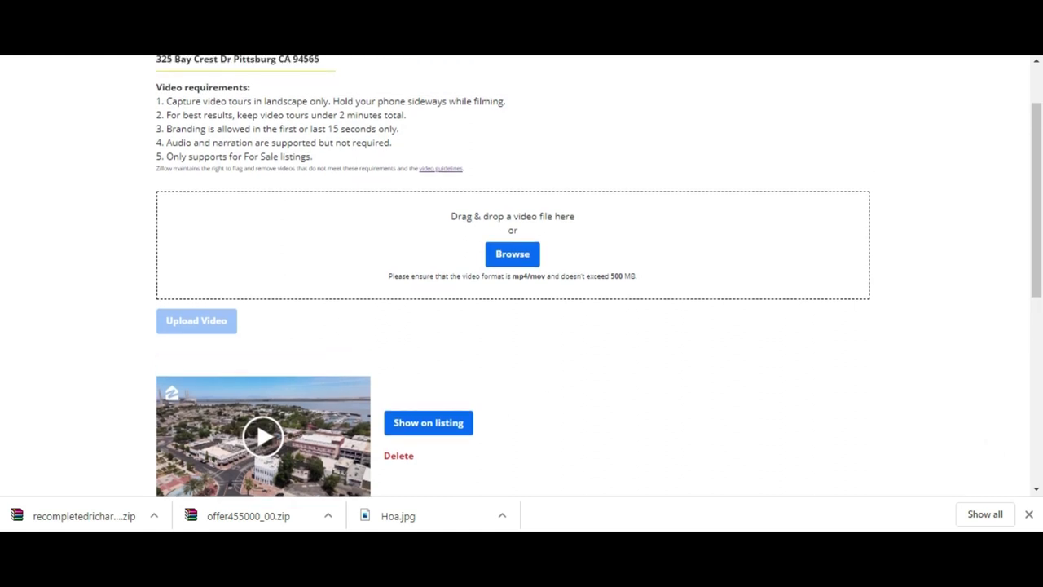
pyautogui.scroll(1, 598, 275)
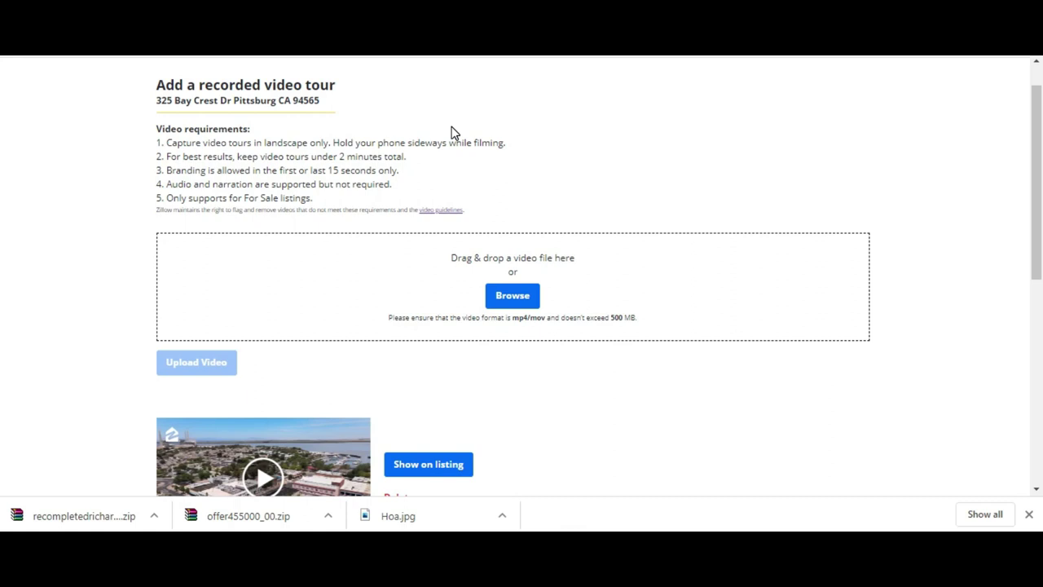
pyautogui.scroll(-3, 453, 132)
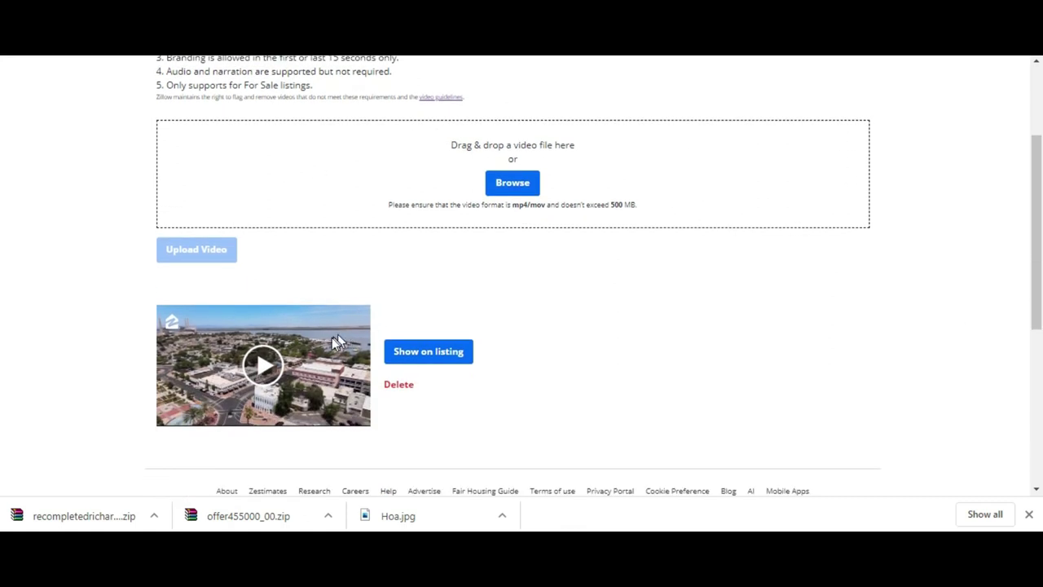
pyautogui.click(264, 366)
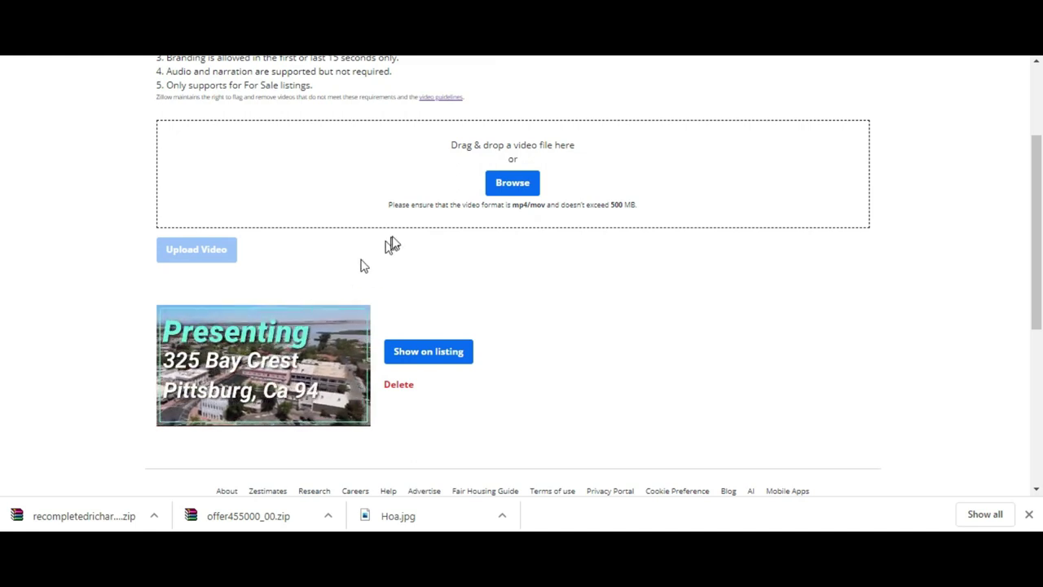
pyautogui.moveTo(233, 321)
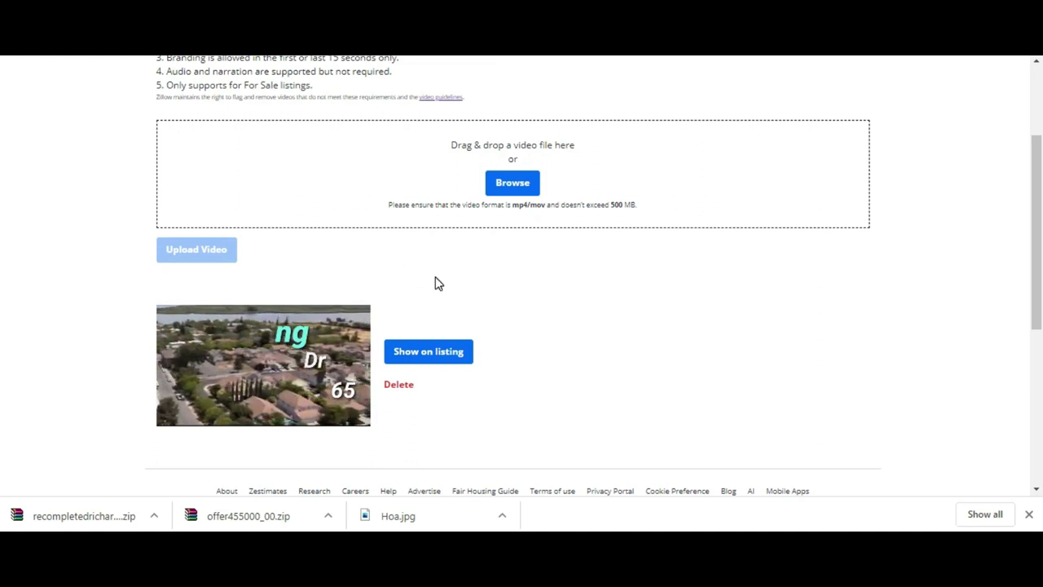
pyautogui.moveTo(324, 342)
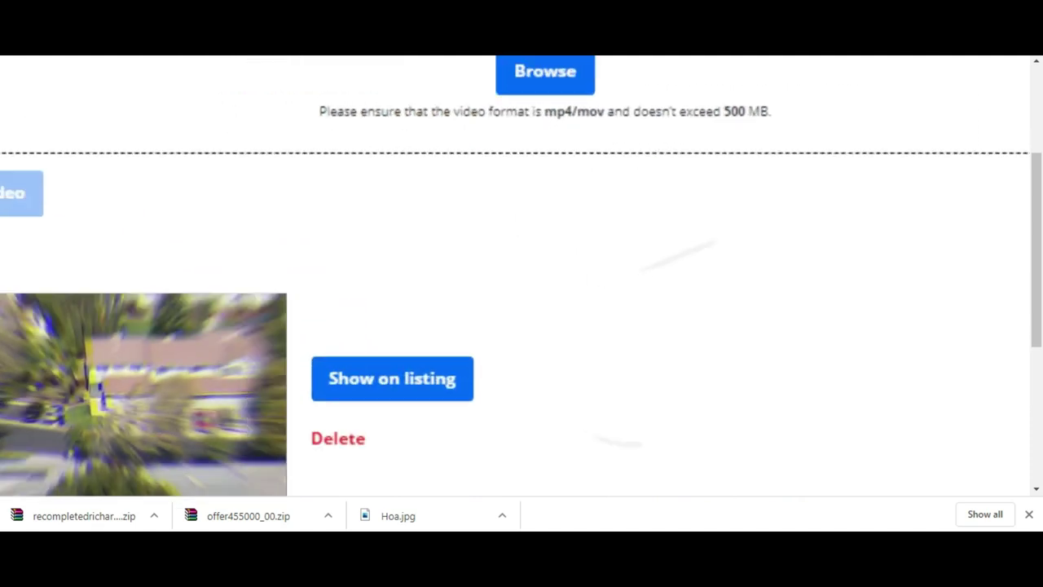
pyautogui.moveTo(210, 340)
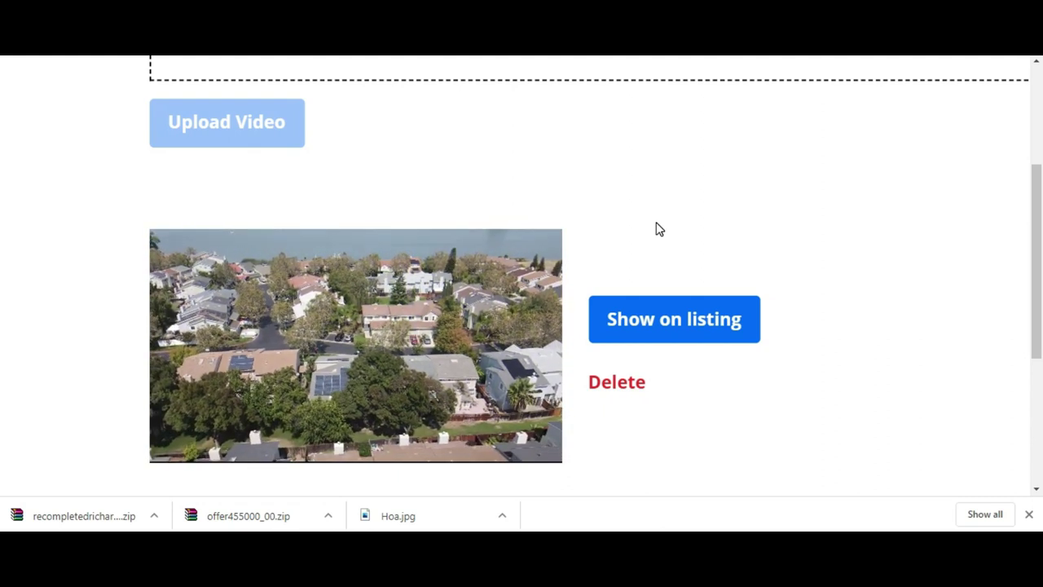
pyautogui.hotkey('ctrl', '-')
pyautogui.hotkey('ctrl', '-')
pyautogui.hotkey('ctrl', '-')
pyautogui.hotkey('ctrl', '-')
pyautogui.hotkey('ctrl', '-')
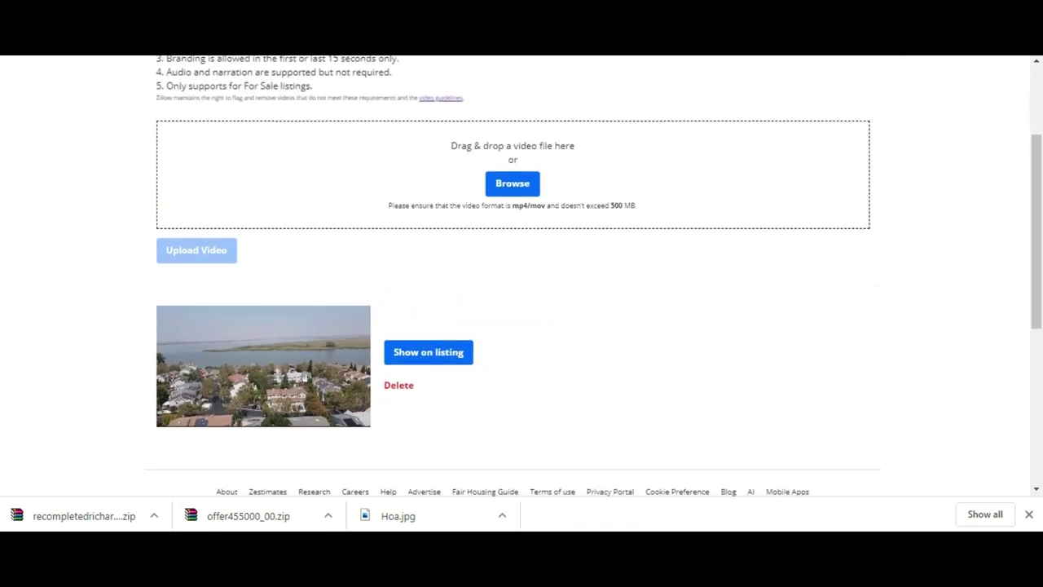
# - Place the insertion point before 'Amazing' in the Public Remarks field
pyautogui.scroll(1, 521, 277)
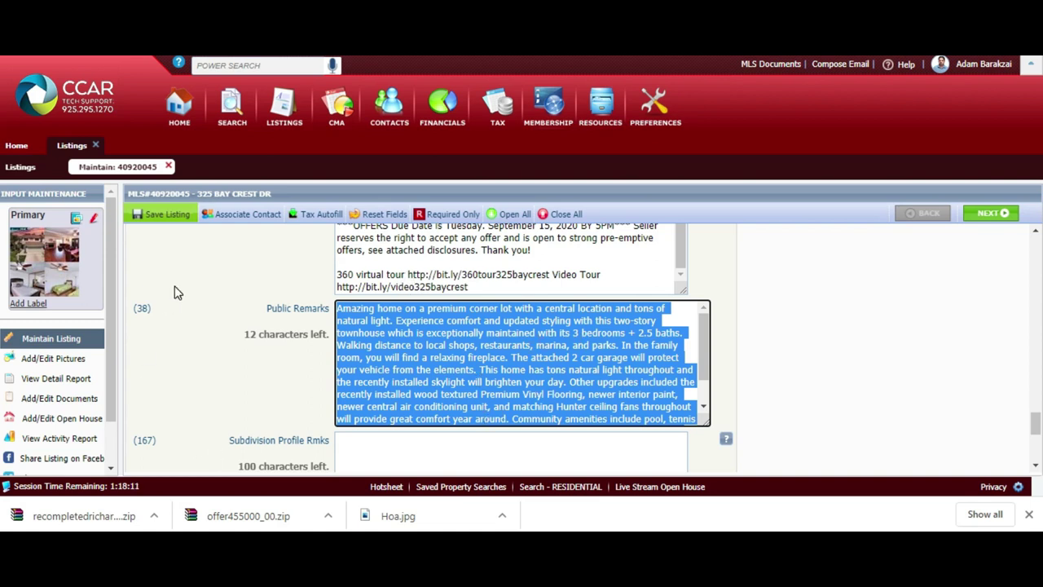
pyautogui.click(348, 319)
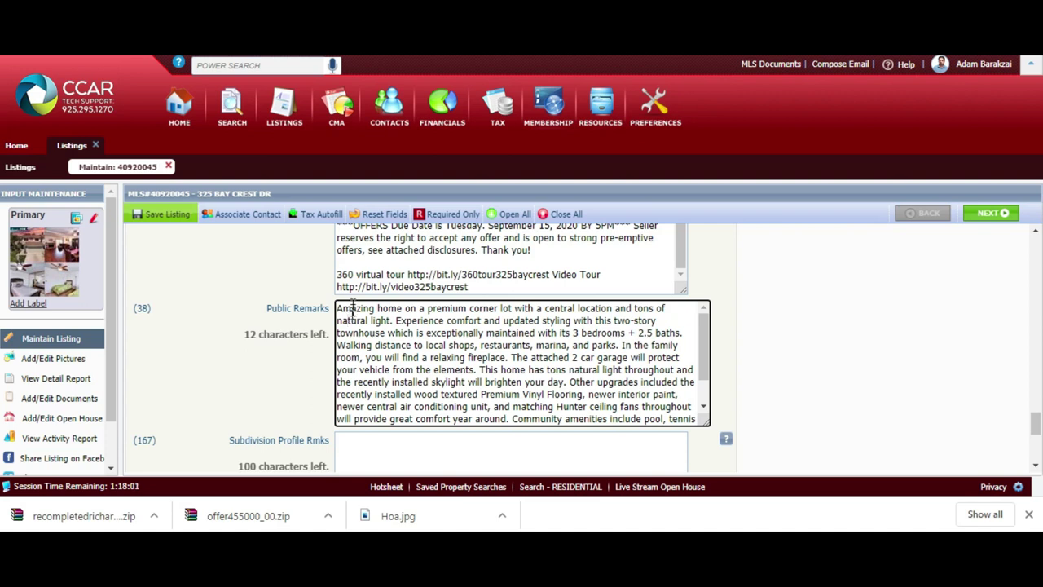
pyautogui.click(337, 308)
pyautogui.scroll(-2, 337, 308)
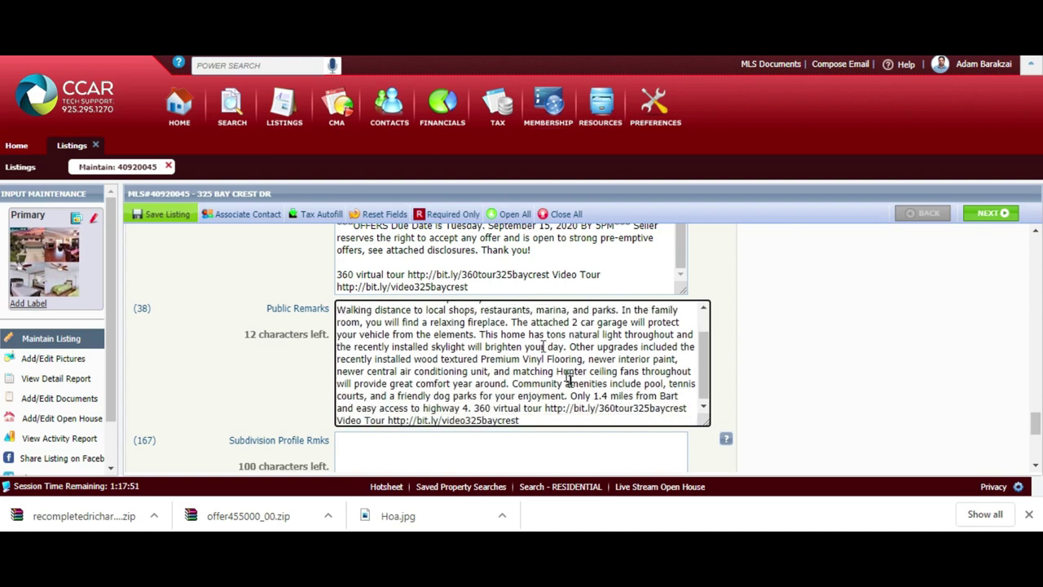
pyautogui.click(571, 395)
pyautogui.doubleClick(507, 407)
pyautogui.click(549, 382)
pyautogui.click(529, 421)
pyautogui.press('Up')
pyautogui.press('Up')
pyautogui.press('Up')
pyautogui.scroll(2, 529, 423)
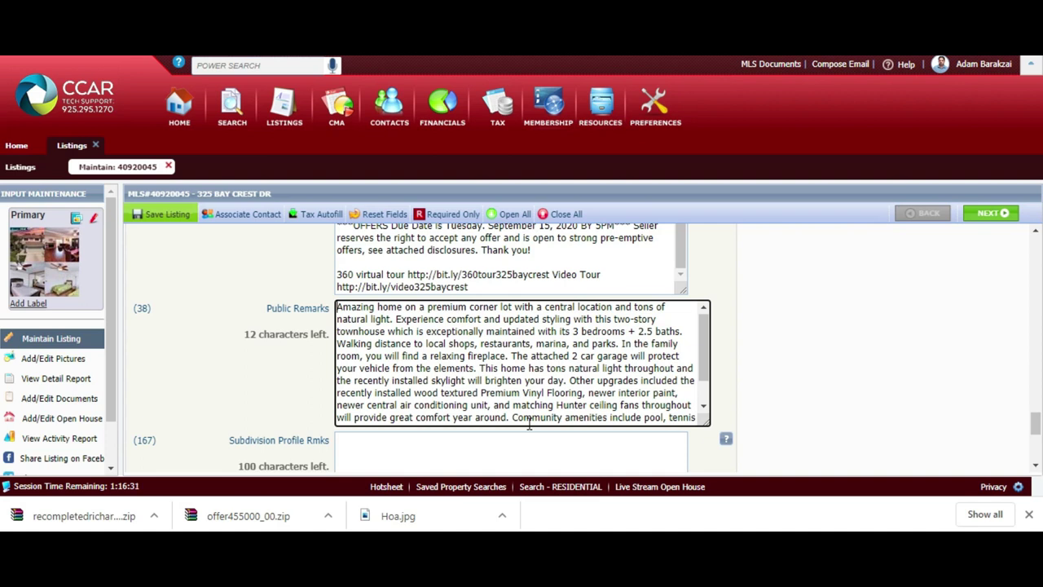
# - Open the listing's Add/Edit Documents page and select the Flood Cert on page 2 document
pyautogui.scroll(2, 529, 422)
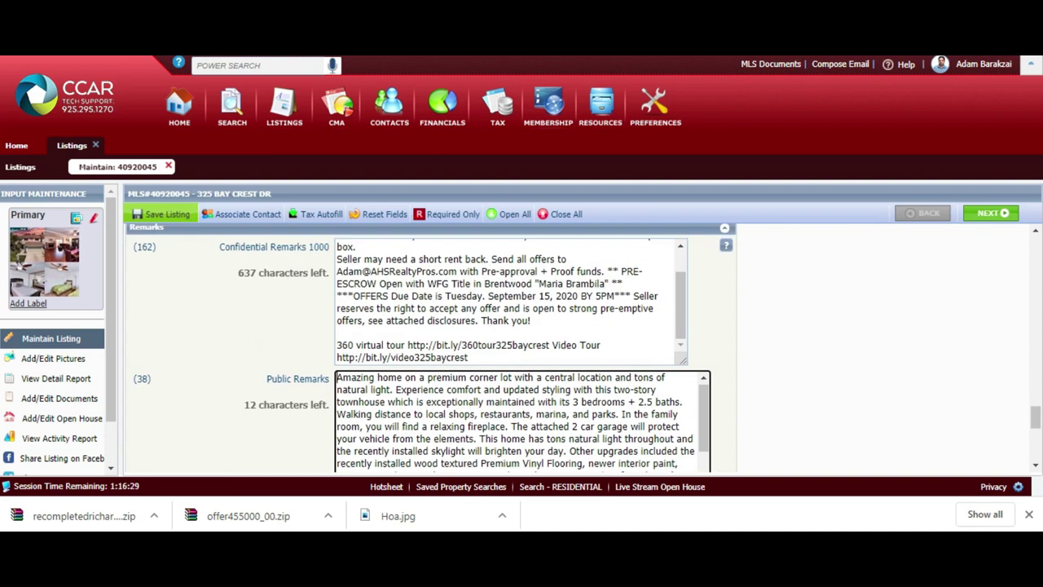
pyautogui.scroll(10, 528, 423)
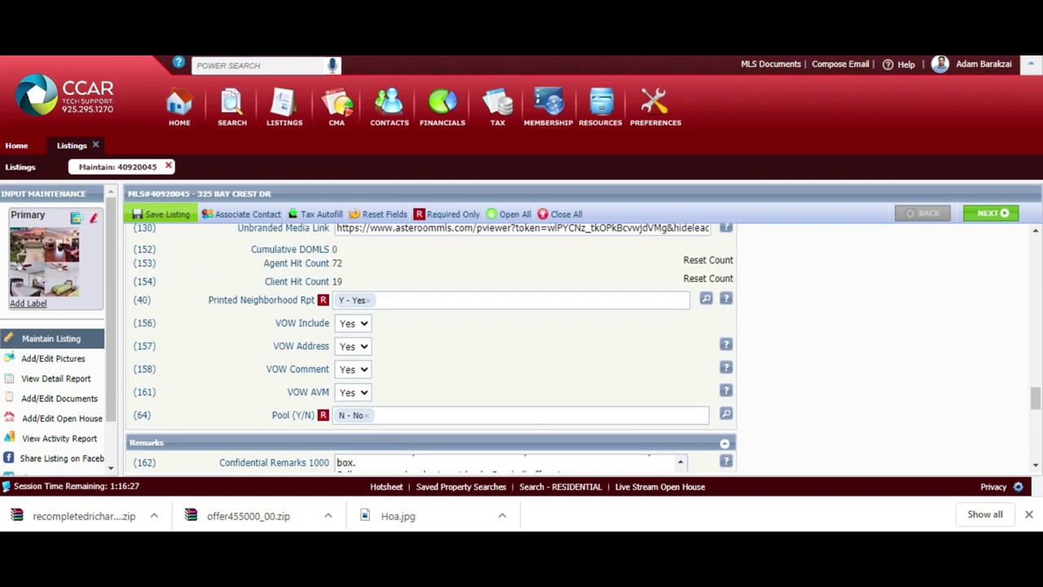
pyautogui.scroll(15, 528, 423)
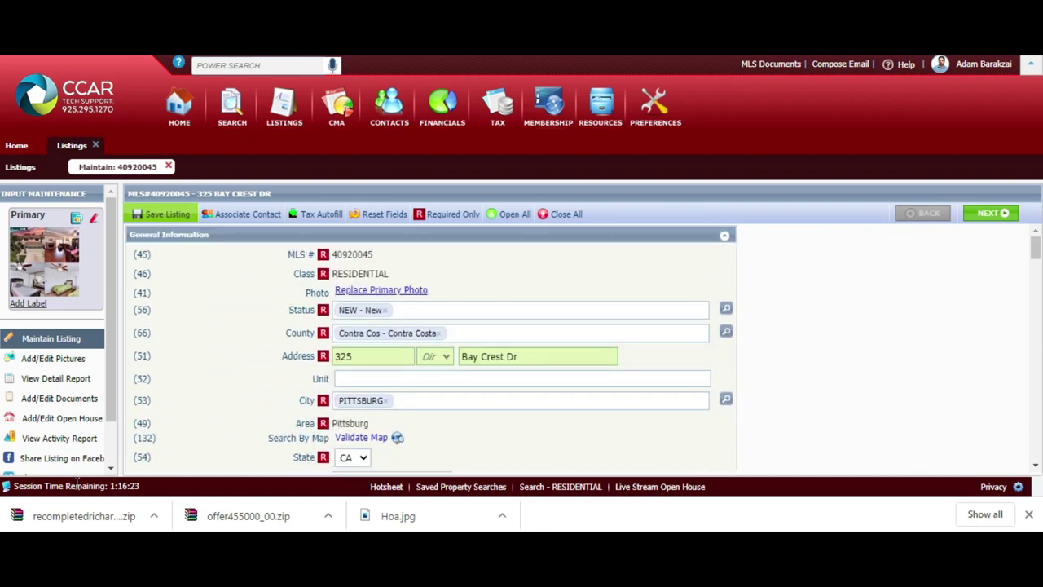
pyautogui.click(93, 402)
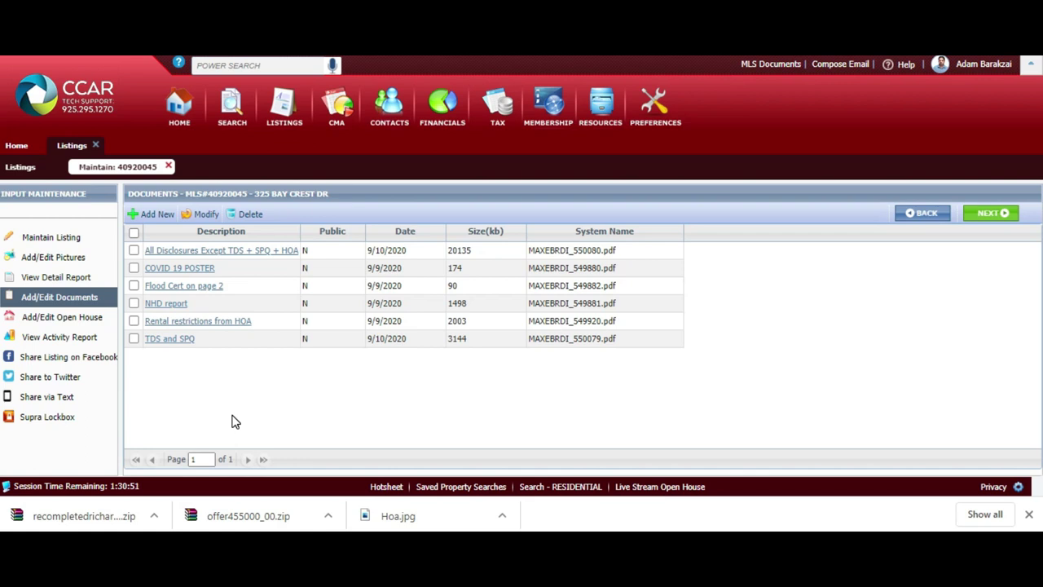
pyautogui.click(253, 280)
pyautogui.hotkey('ctrl', 'Tab')
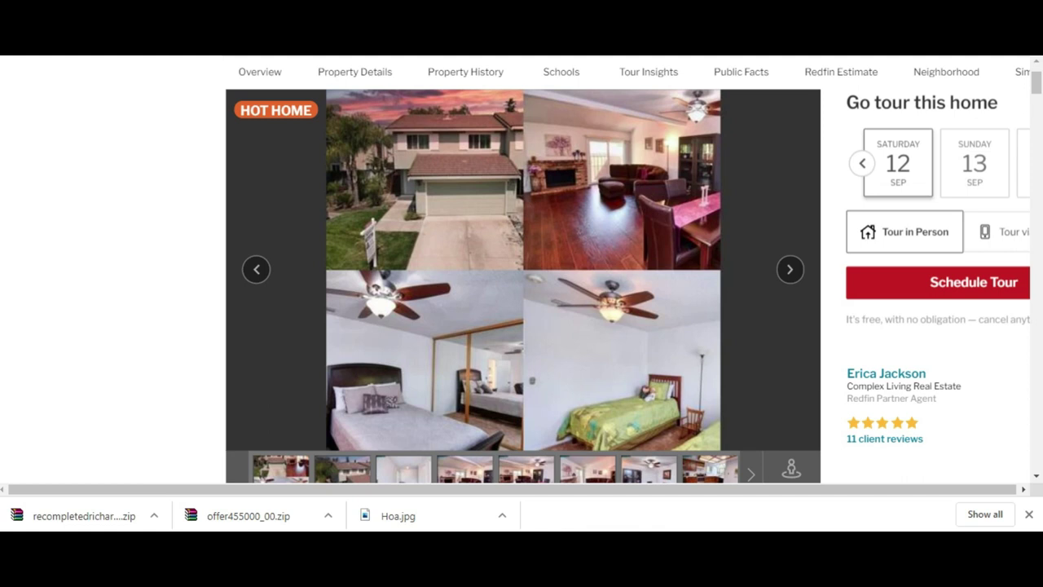
pyautogui.hotkey('ctrl', '+')
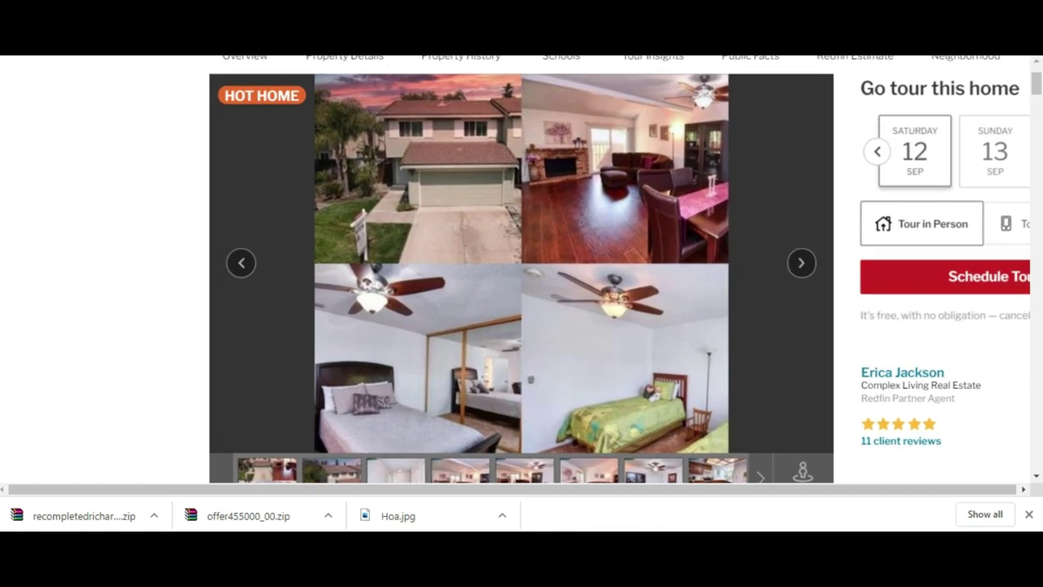